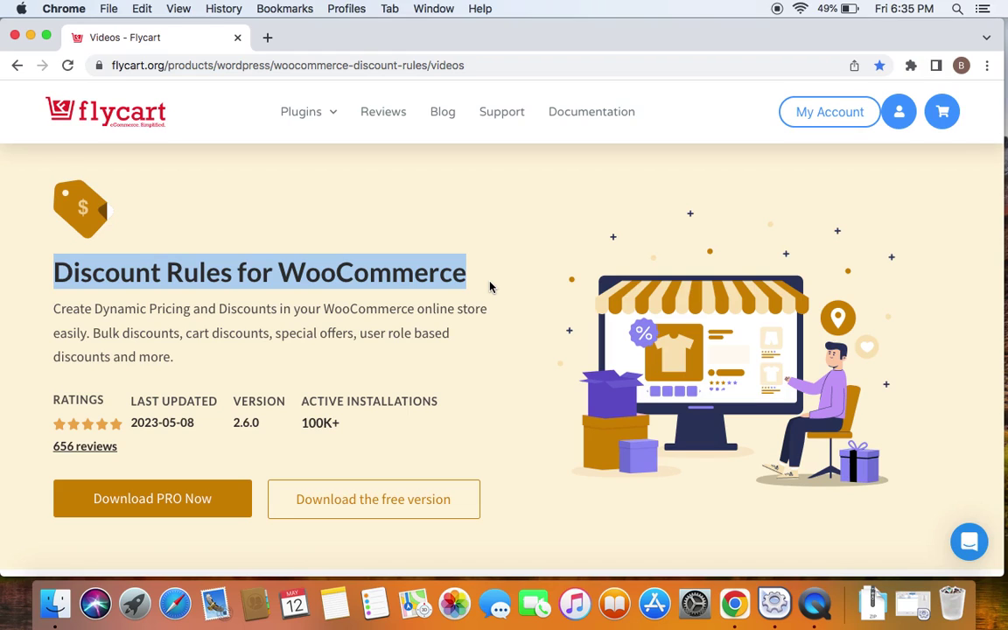
Leave the Flycart plugin page for the Google Docs table of 1-5, 6-10 and 11+ tiers
left_click(497, 66)
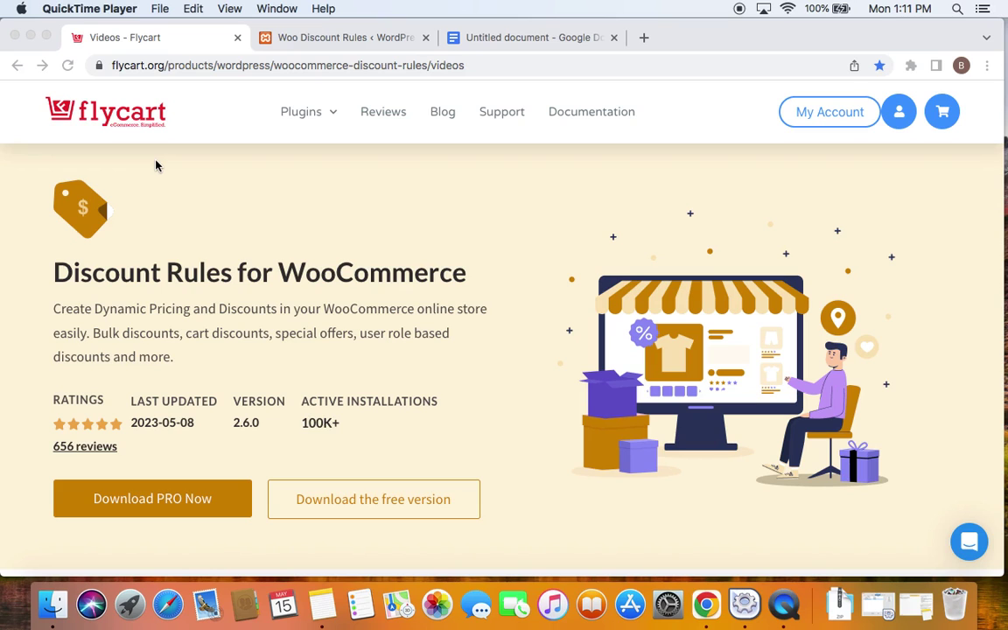
left_click(506, 41)
Review the 5%, 10% and 20% tiers in the Doc, then return to the empty Woo Discount Rules list
scroll(477, 314, "down", 2)
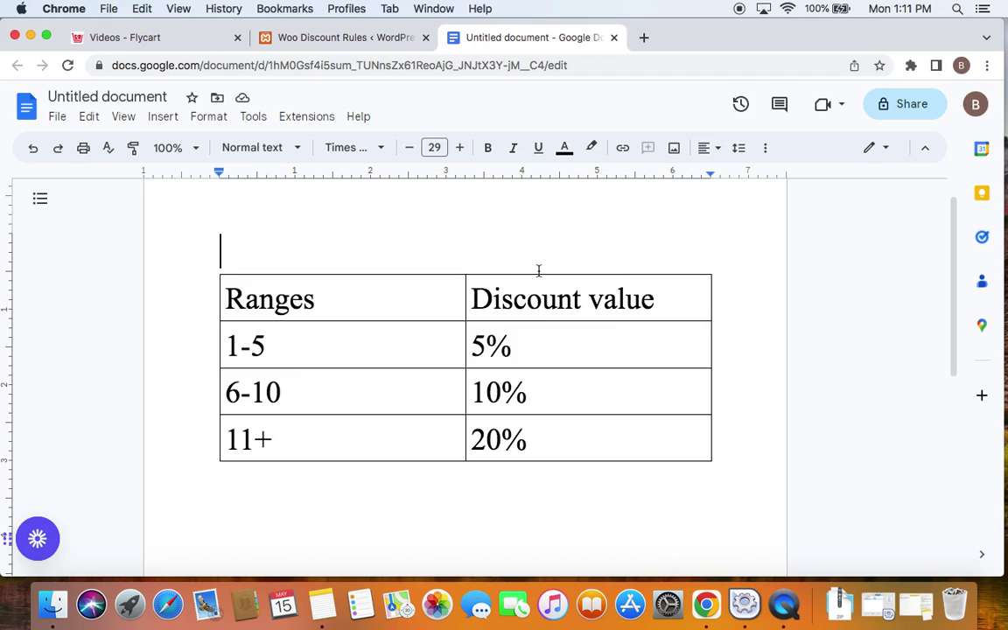
left_click(343, 42)
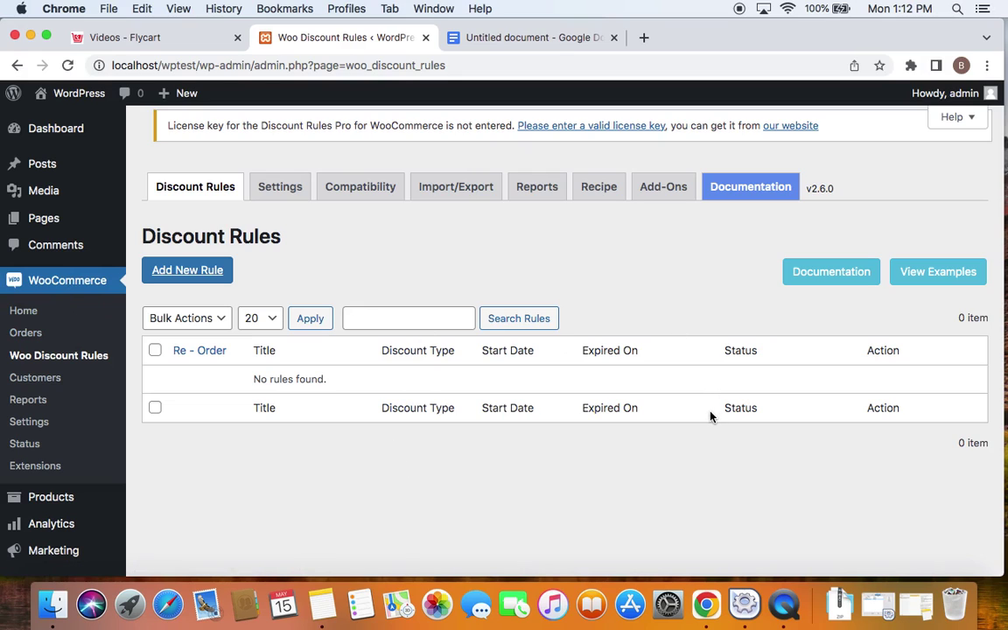
Add a new rule, check the tier document, and enter 'Bulk discount' as the rule name
left_click(209, 277)
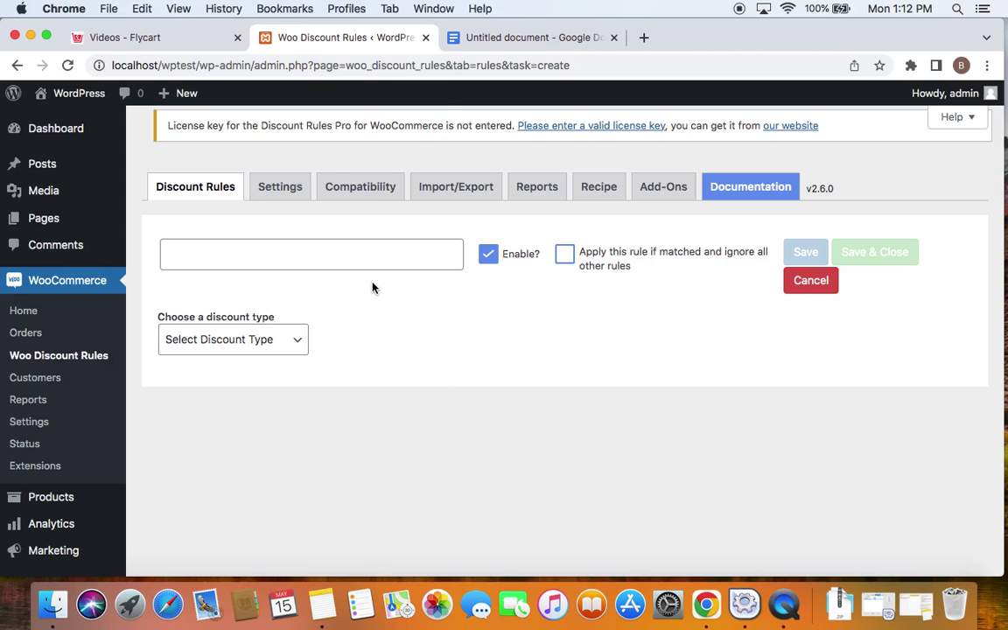
left_click(473, 40)
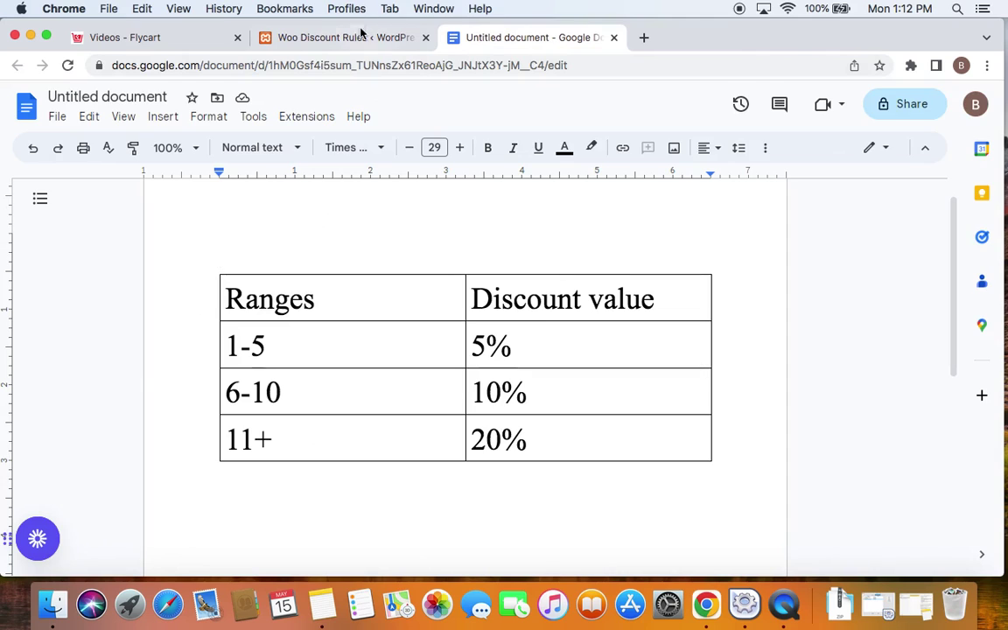
left_click(326, 37)
left_click(301, 251)
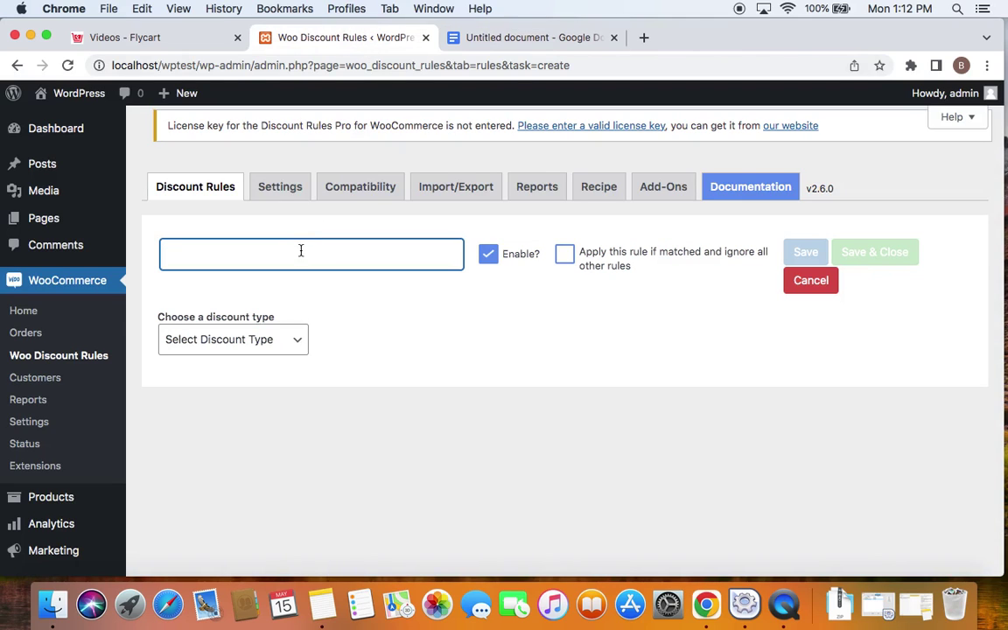
type("Bulk discount")
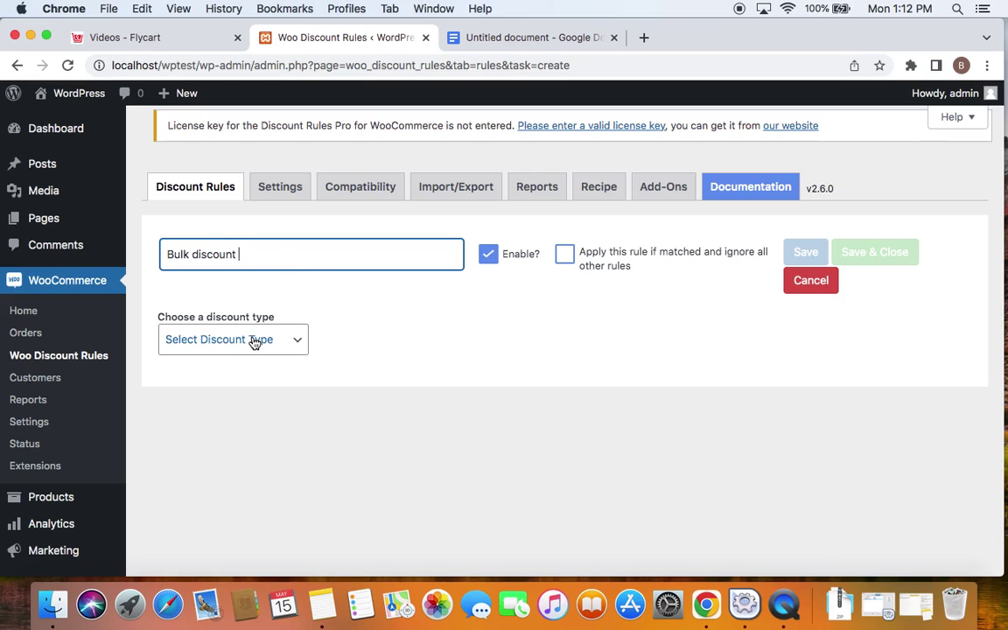
Set the discount type to Bulk Discount and filter the rule by the Accessories category
left_click(293, 339)
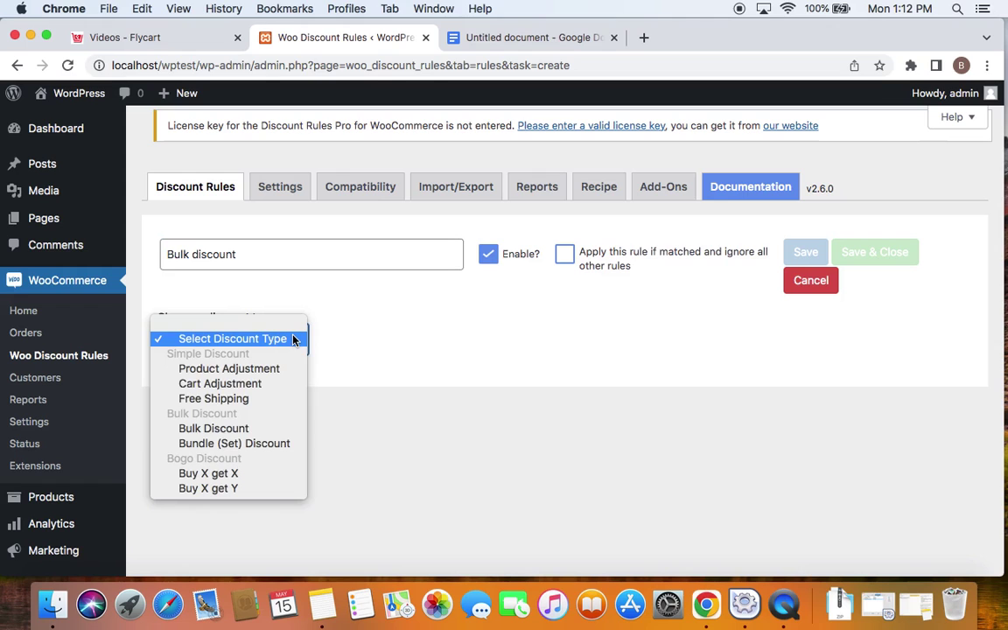
left_click(212, 429)
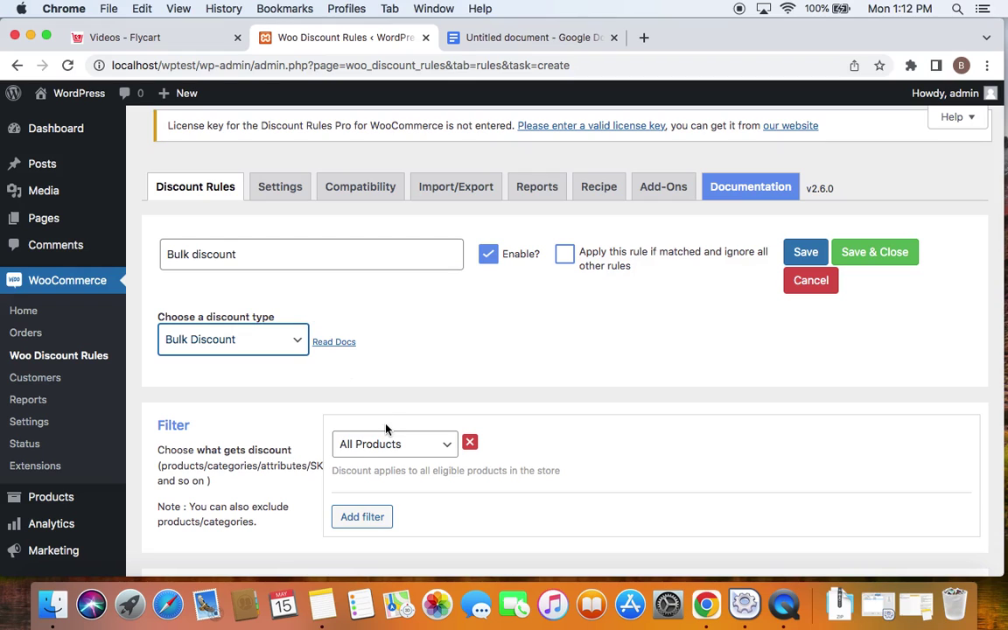
left_click(443, 448)
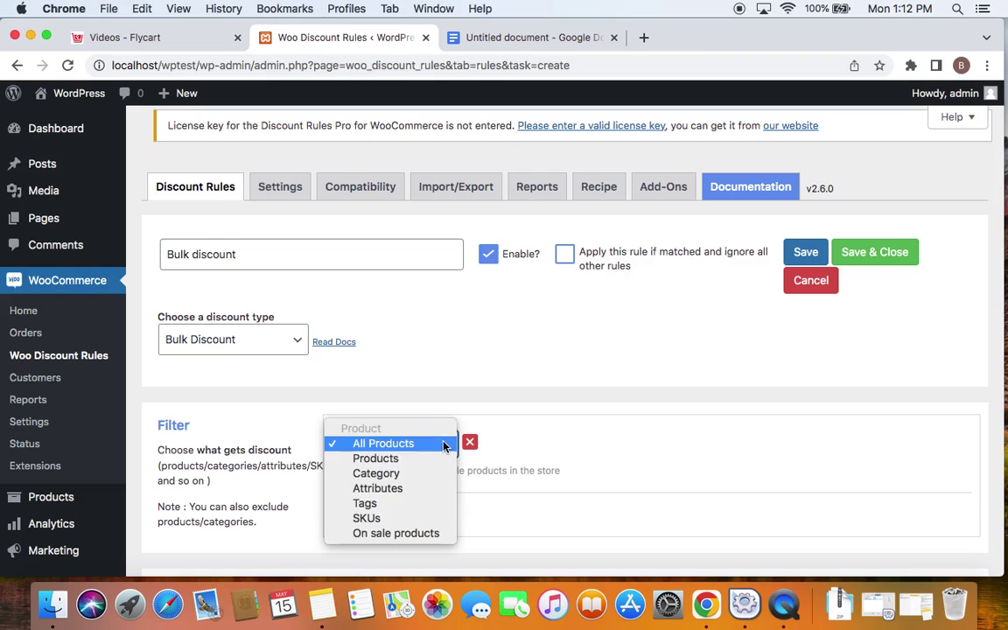
left_click(395, 474)
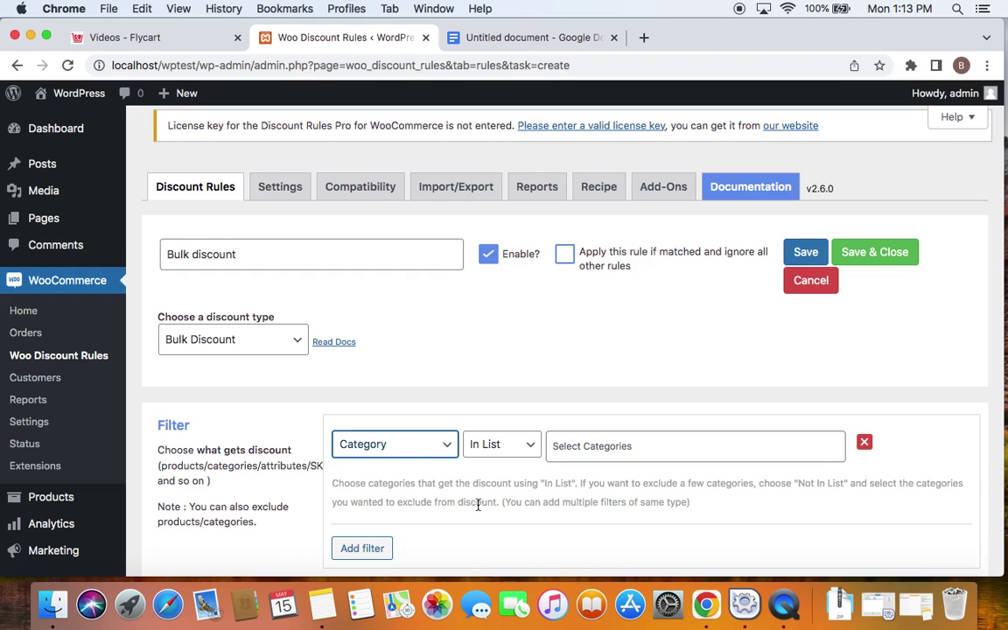
left_click(591, 446)
type("acce")
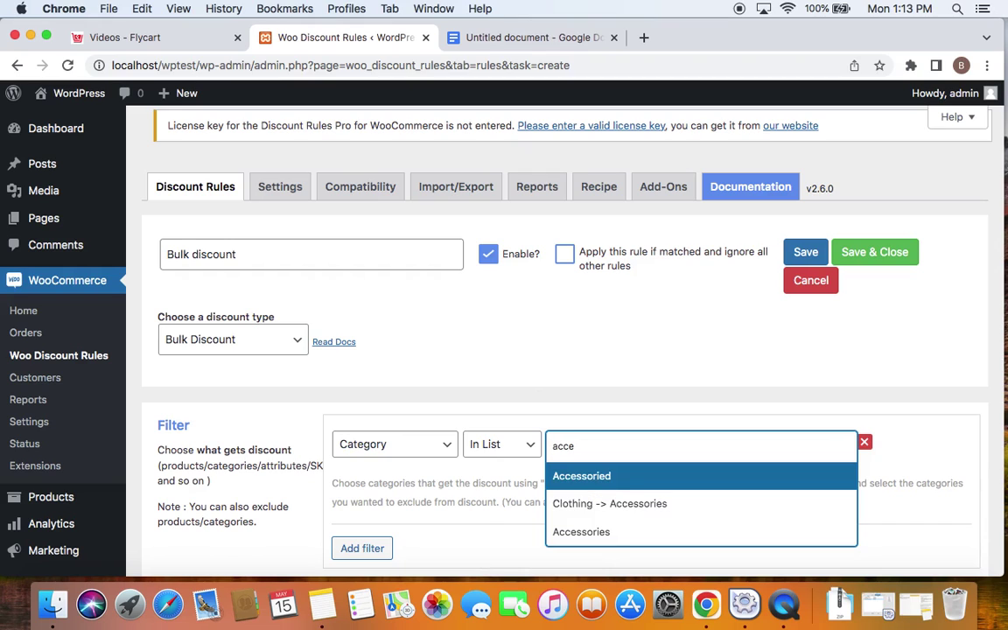
left_click(617, 532)
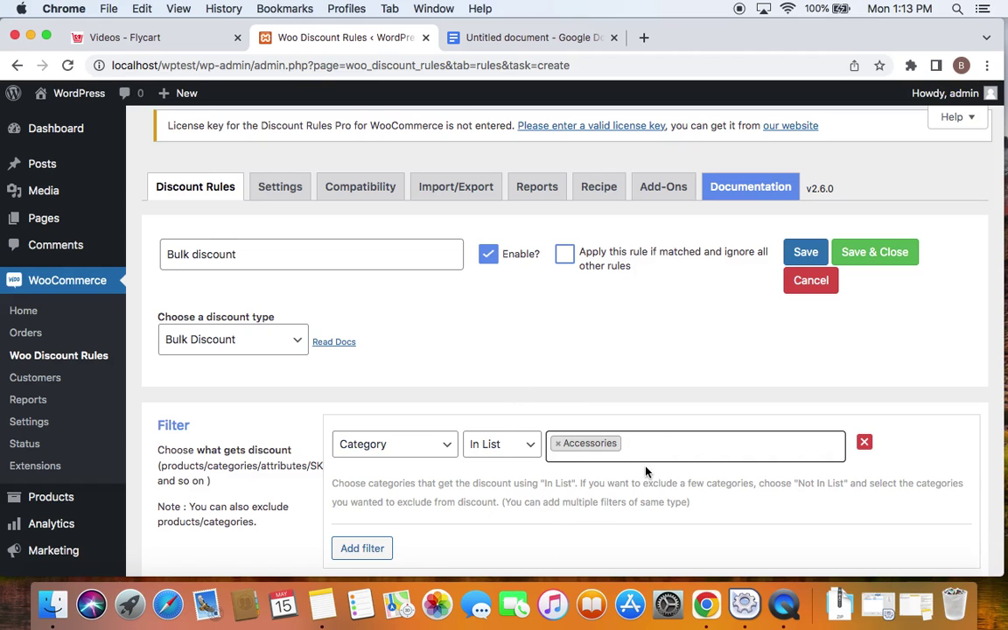
After checking the document tiers, set the first range's quantities to minimum 1 and maximum 5
scroll(646, 472, "down", 5)
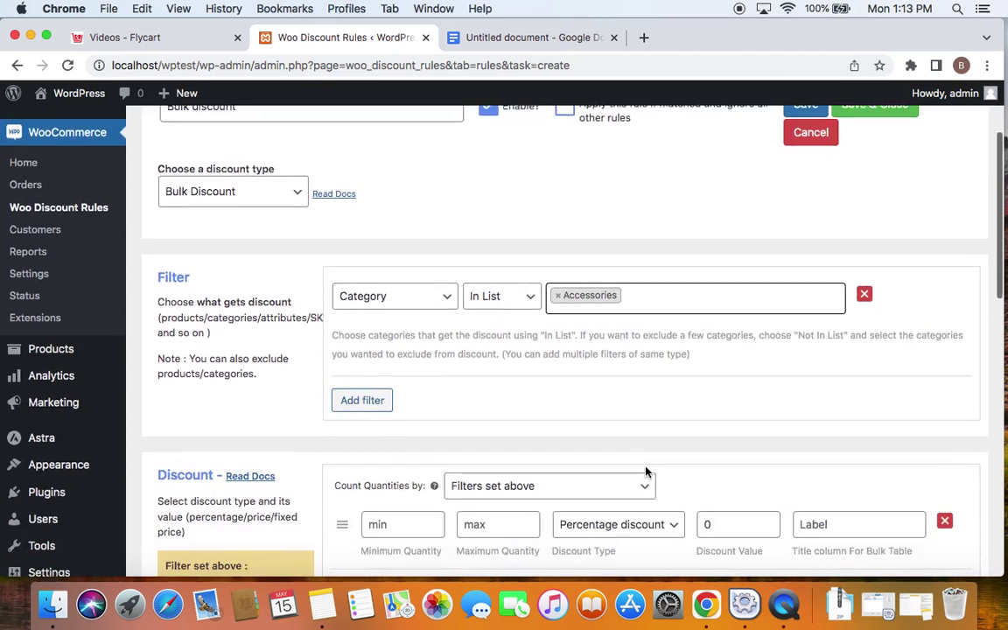
scroll(645, 472, "down", 1)
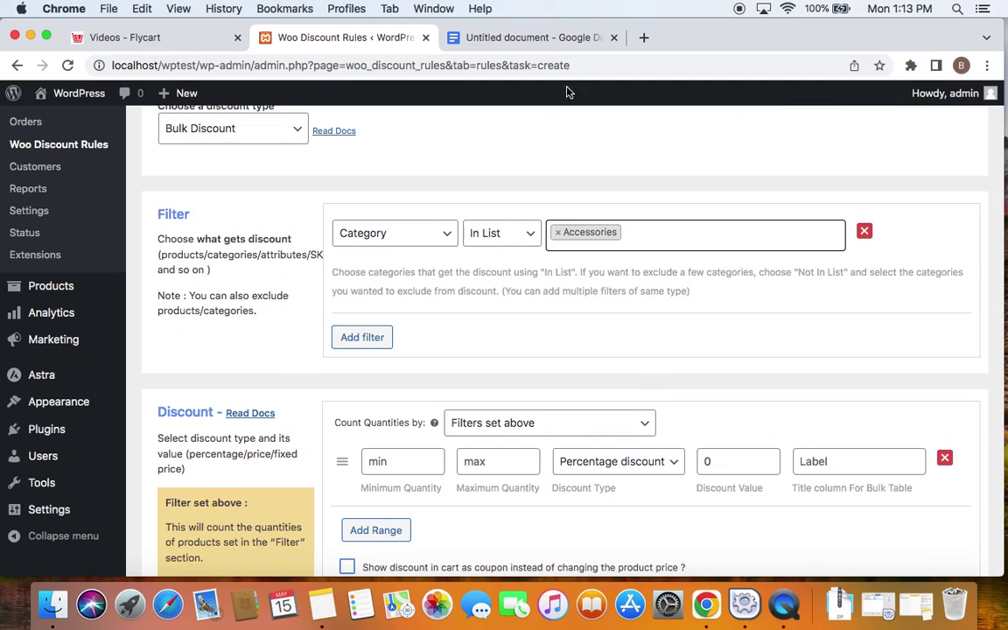
left_click(533, 44)
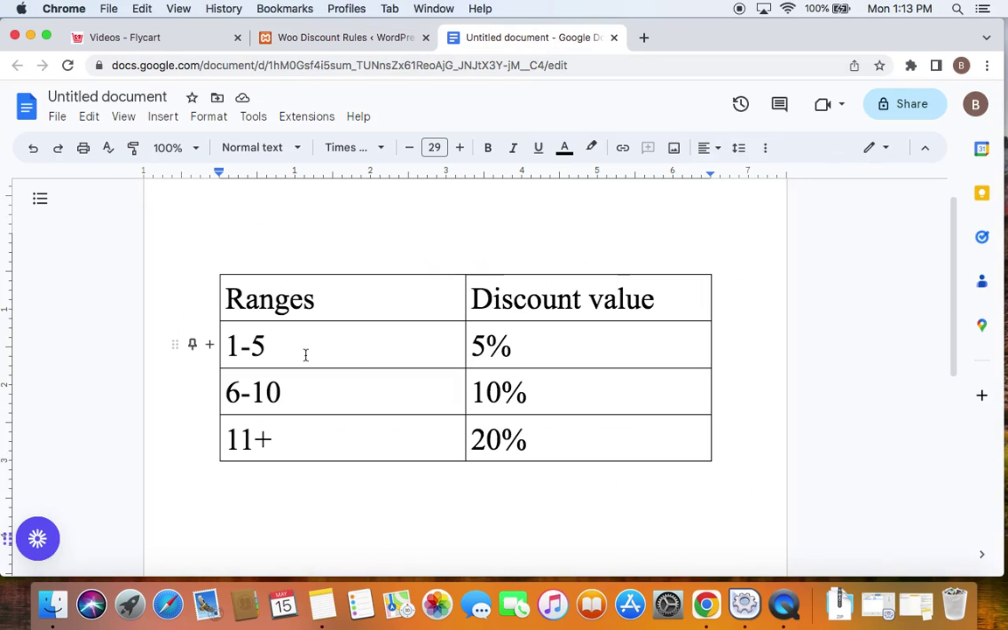
left_click(337, 39)
left_click(414, 461)
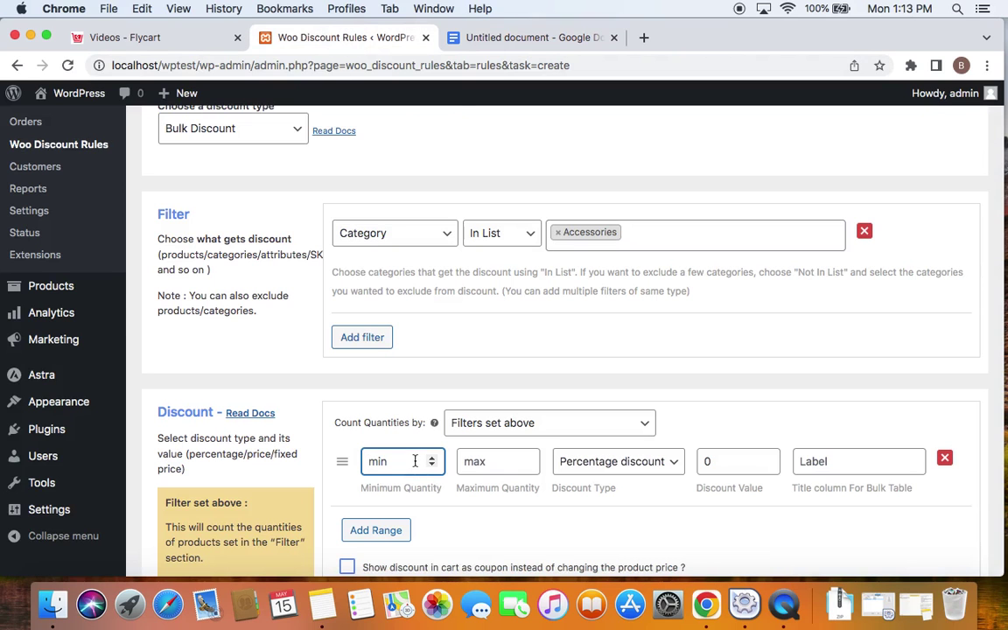
type("1")
left_click(487, 462)
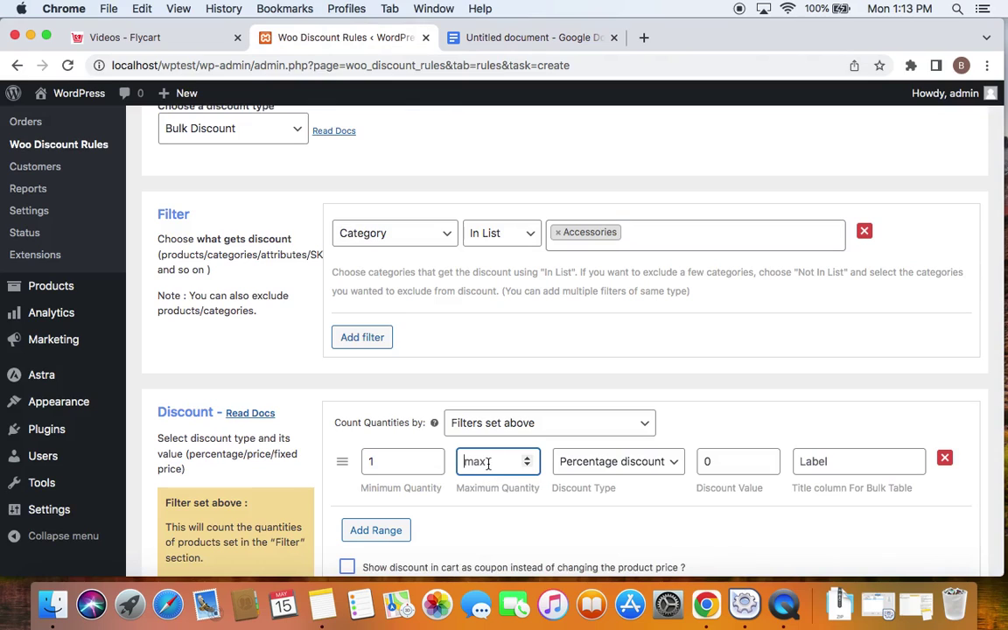
type("5")
Give the first range a Percentage discount with a value of 5
left_click(638, 473)
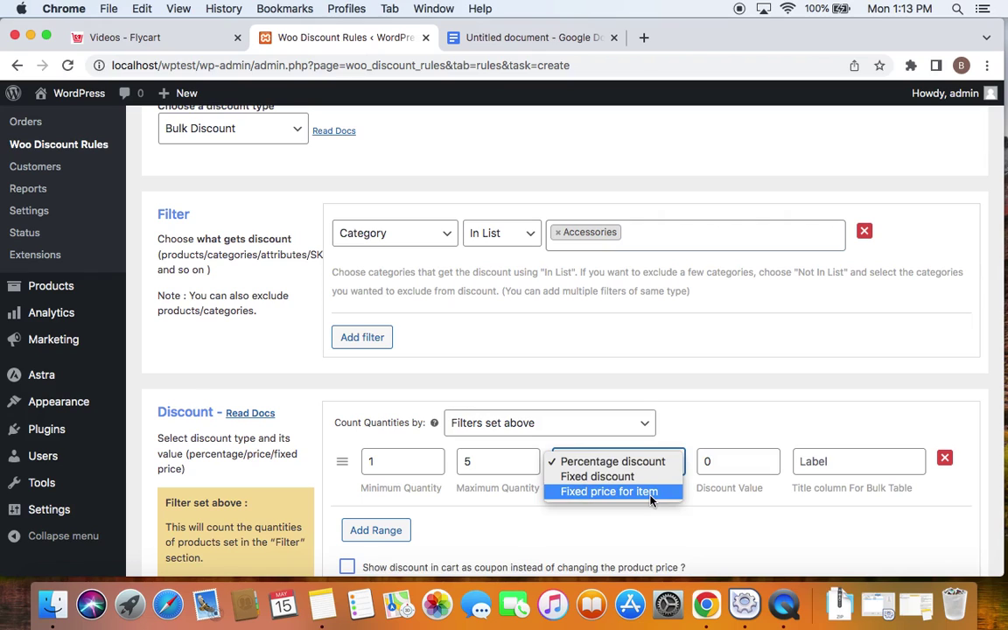
left_click(662, 464)
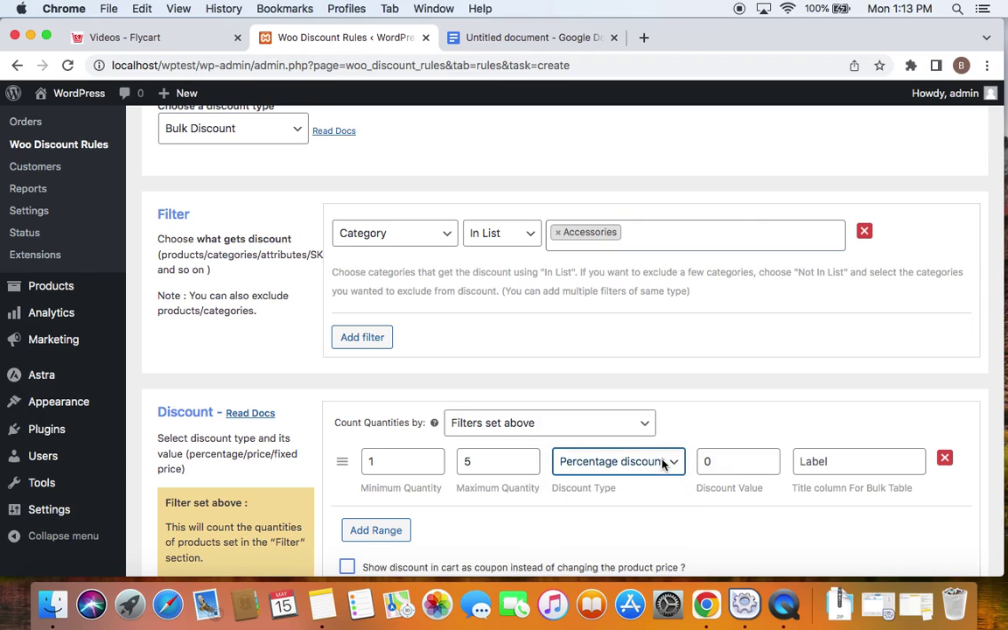
left_click(710, 461)
key("BackSpace")
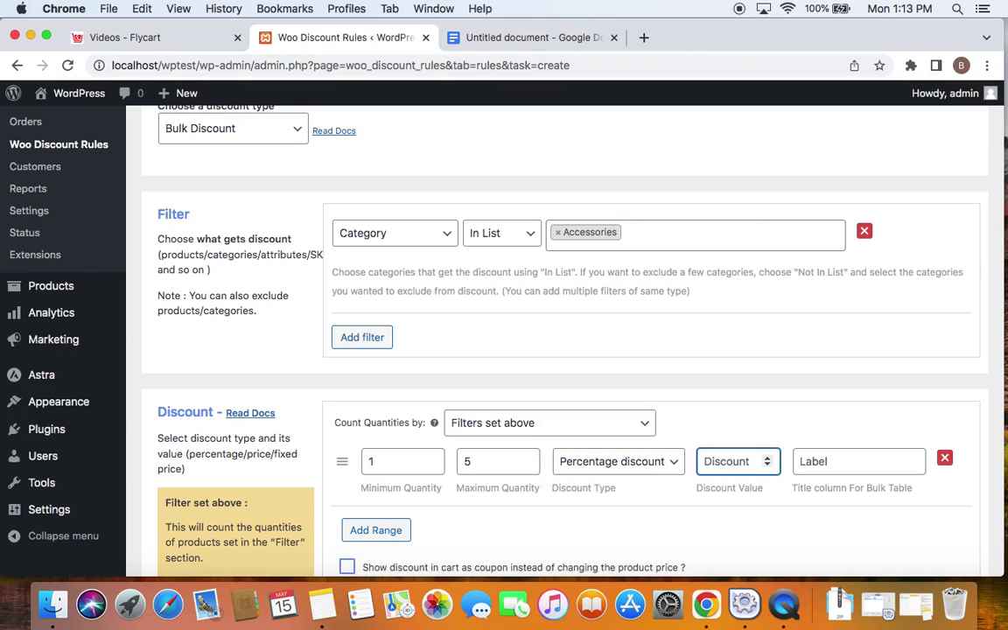
type("5")
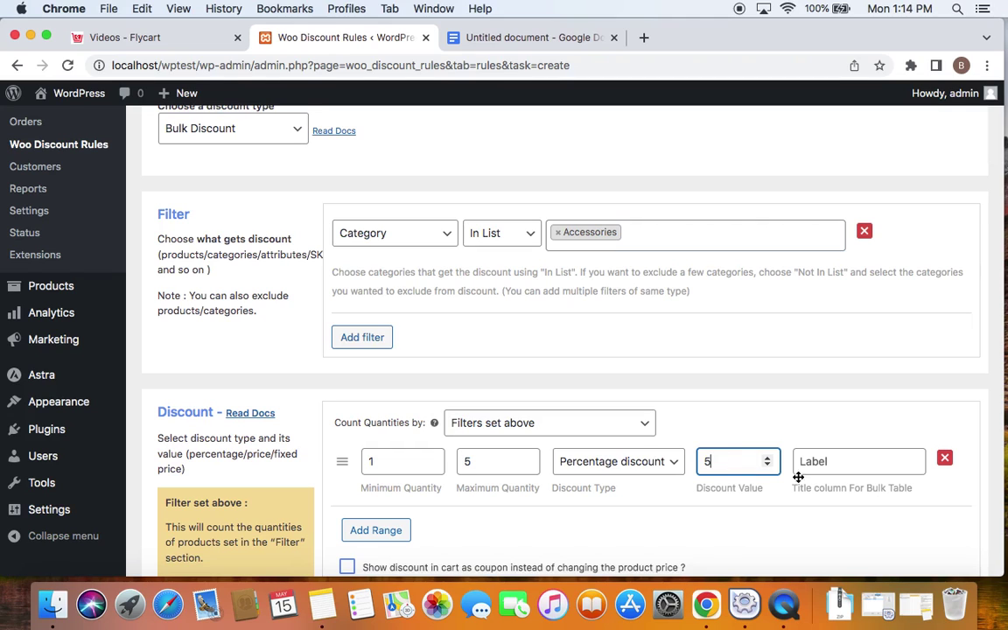
Add a second range from 6 to 10 items with a 10% discount
left_click(398, 530)
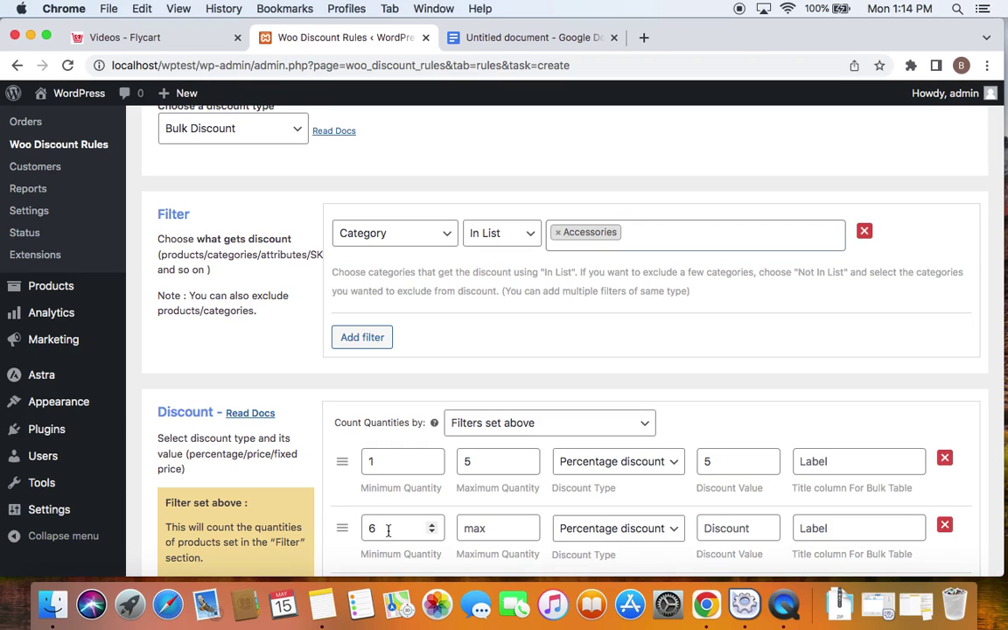
scroll(388, 525, "down", 1)
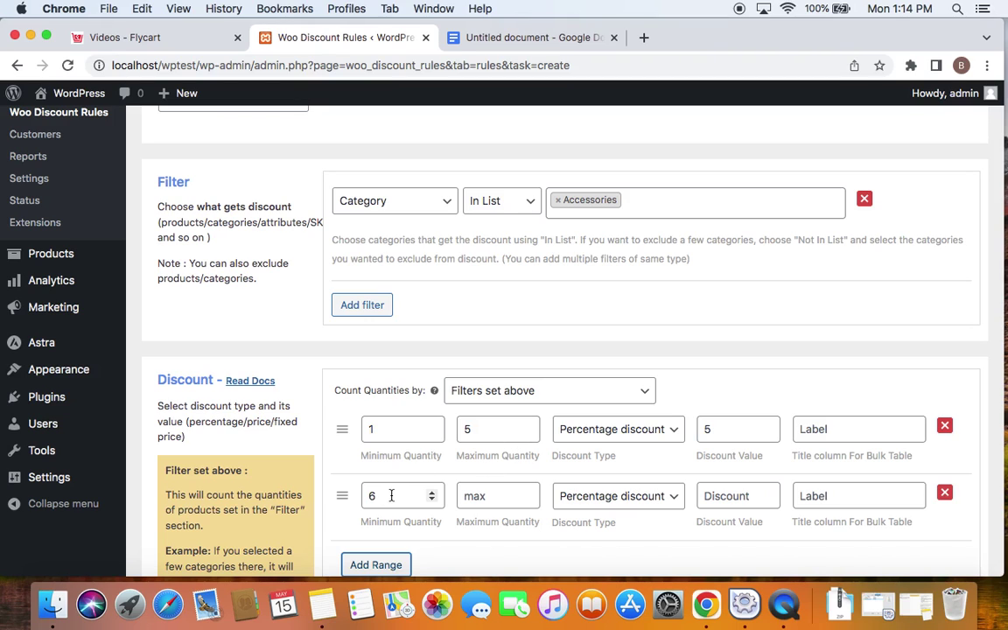
left_click(506, 498)
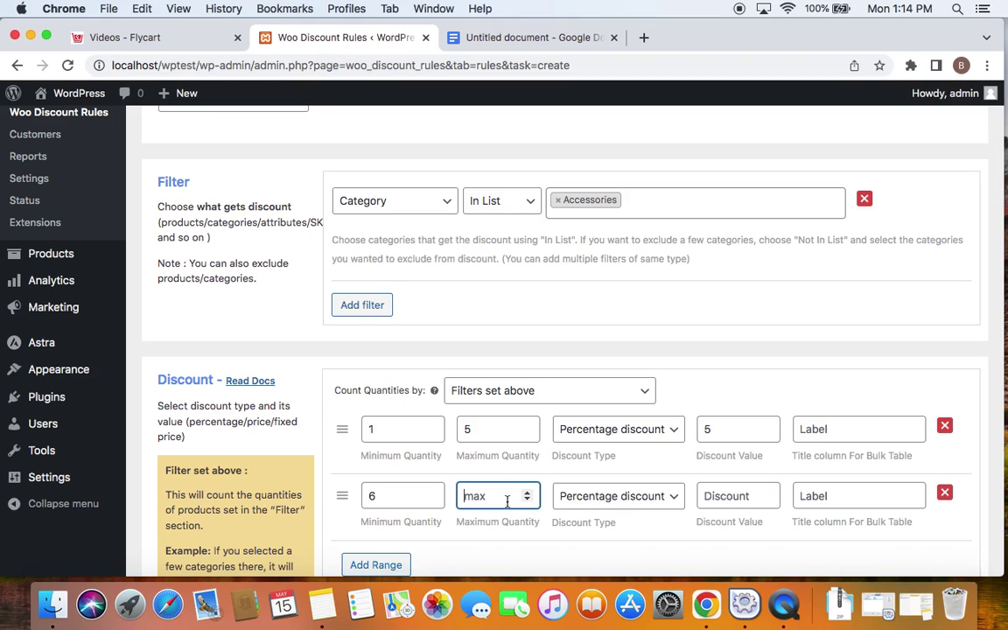
type("10")
left_click(715, 495)
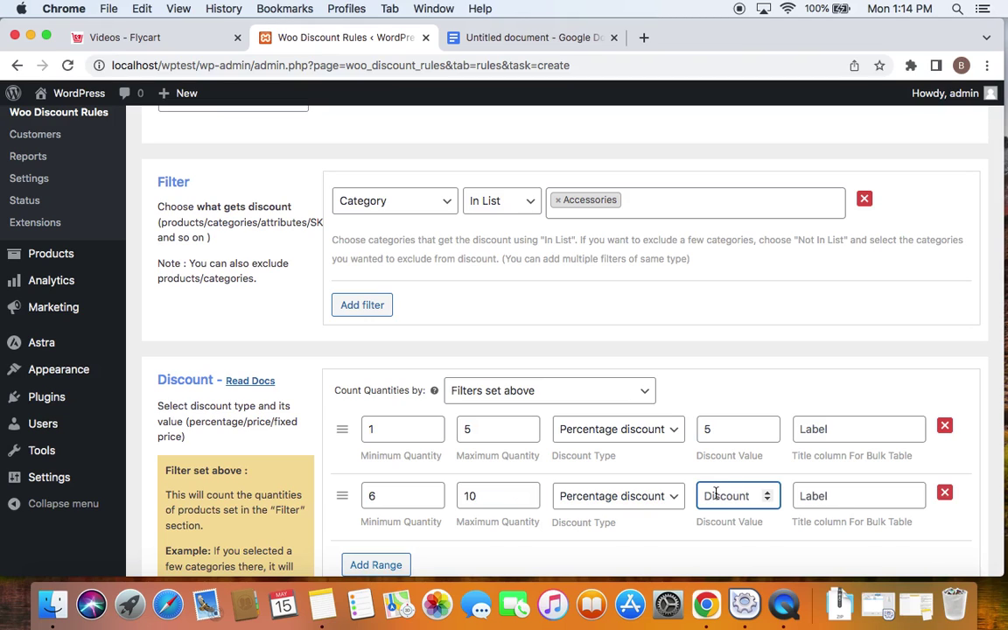
type("10")
Add a third range from 11 to max items at a 20% percentage discount
scroll(692, 522, "down", 3)
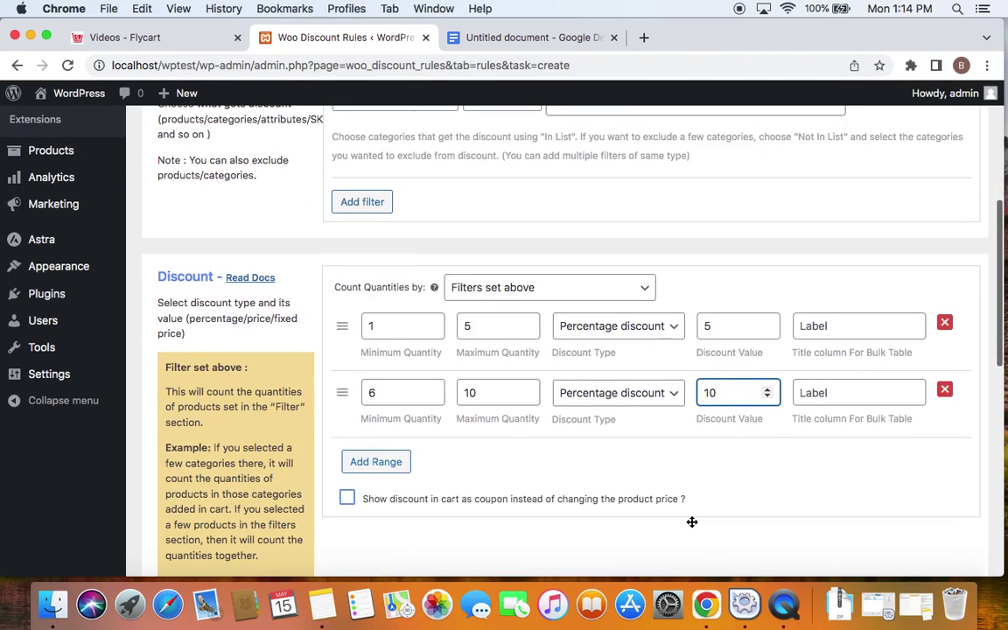
left_click(397, 465)
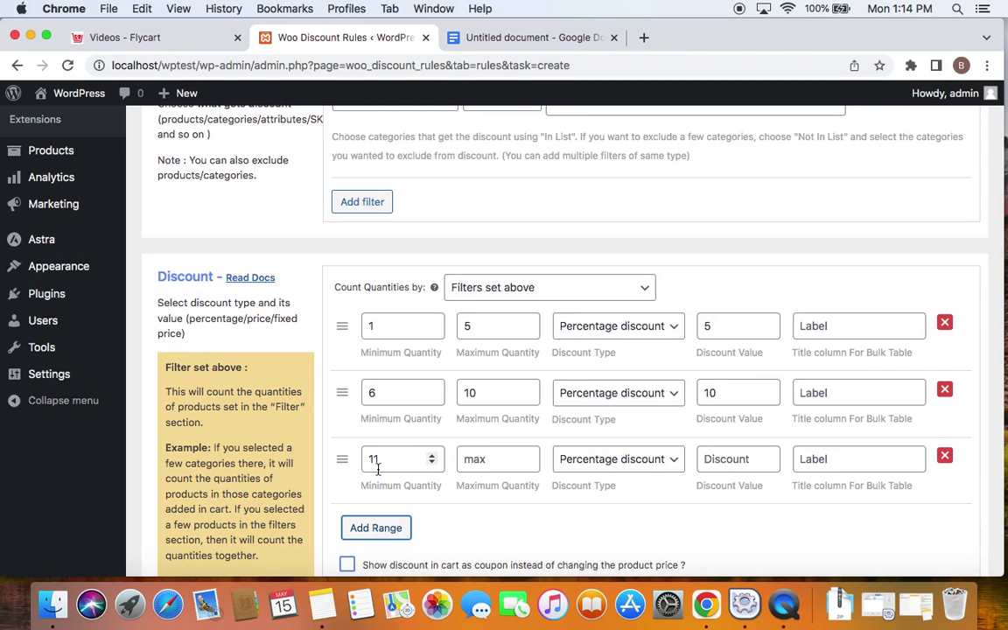
left_click(484, 461)
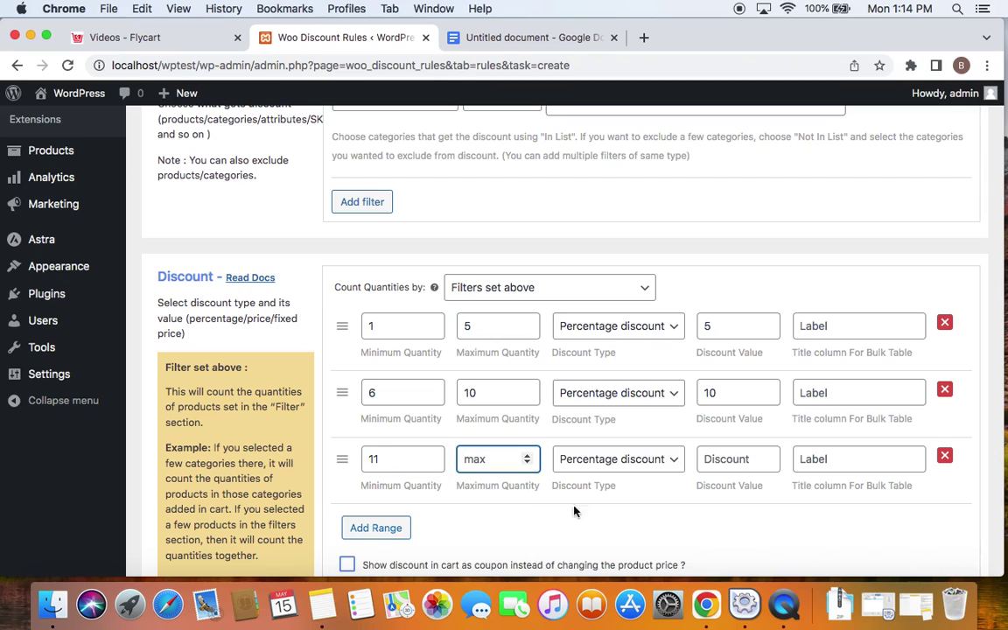
left_click(713, 461)
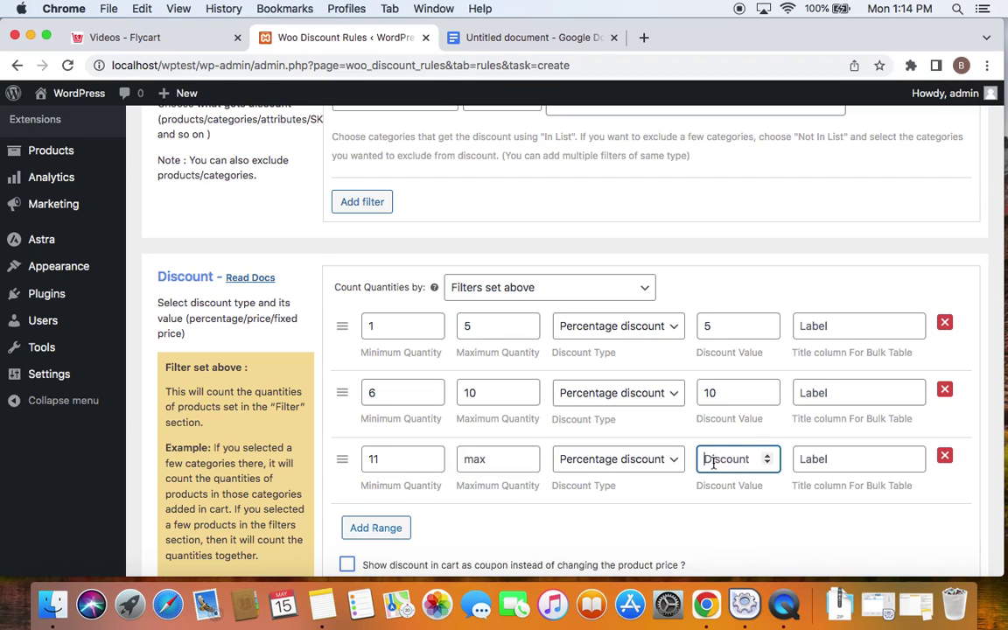
type("20")
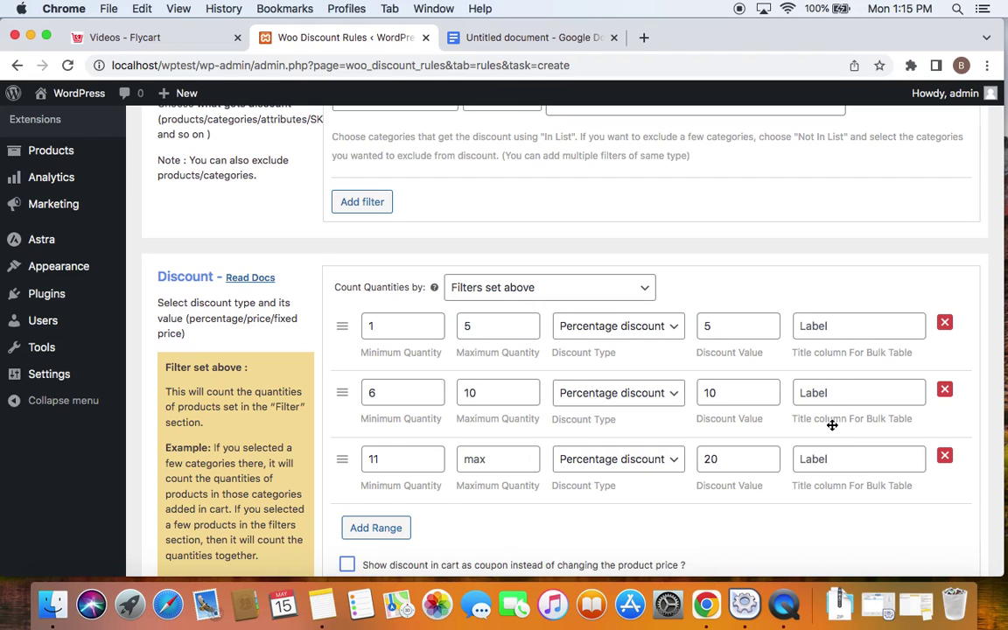
Title the three bulk-table rows '5% off', '10% off' and '20% off'
left_click(822, 328)
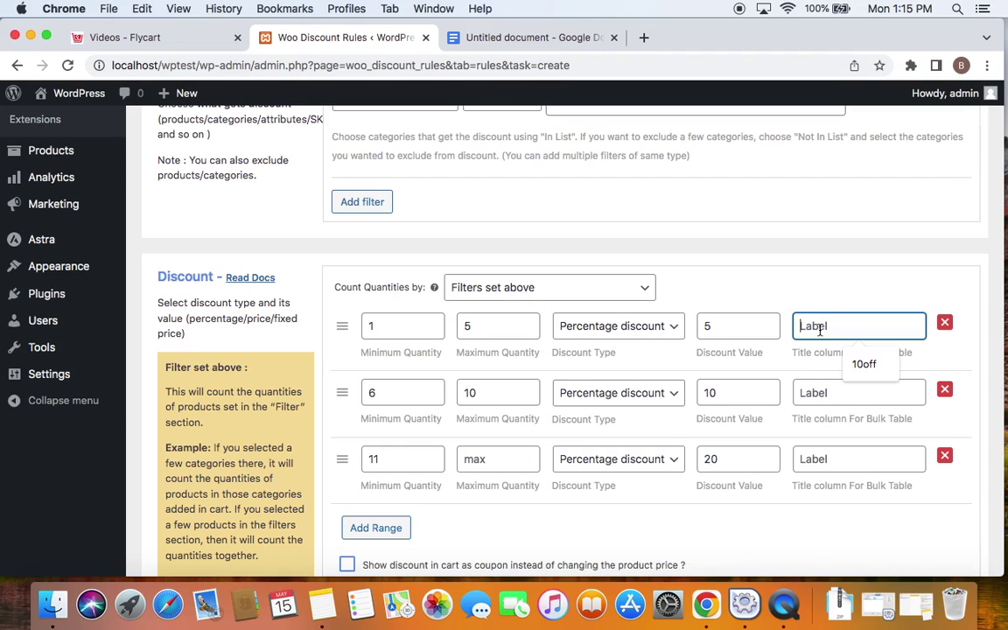
type("5%")
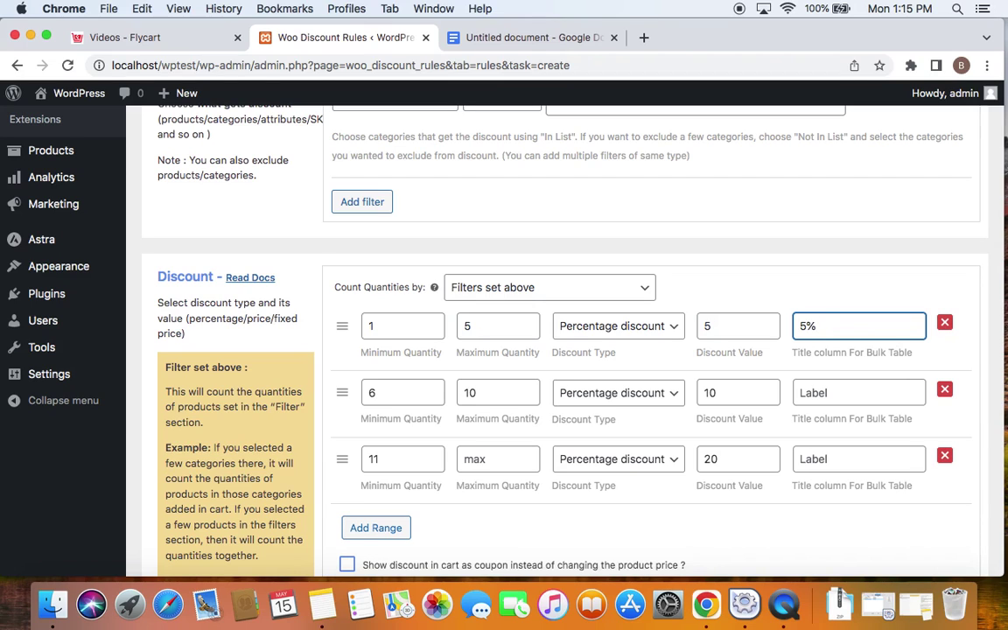
type("off")
left_click(830, 401)
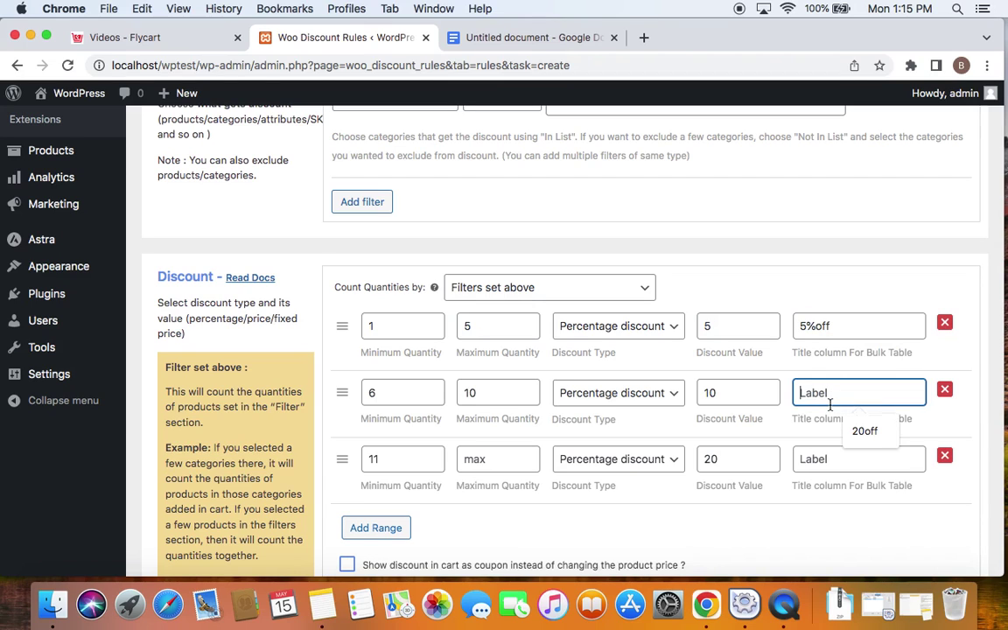
type("10% o")
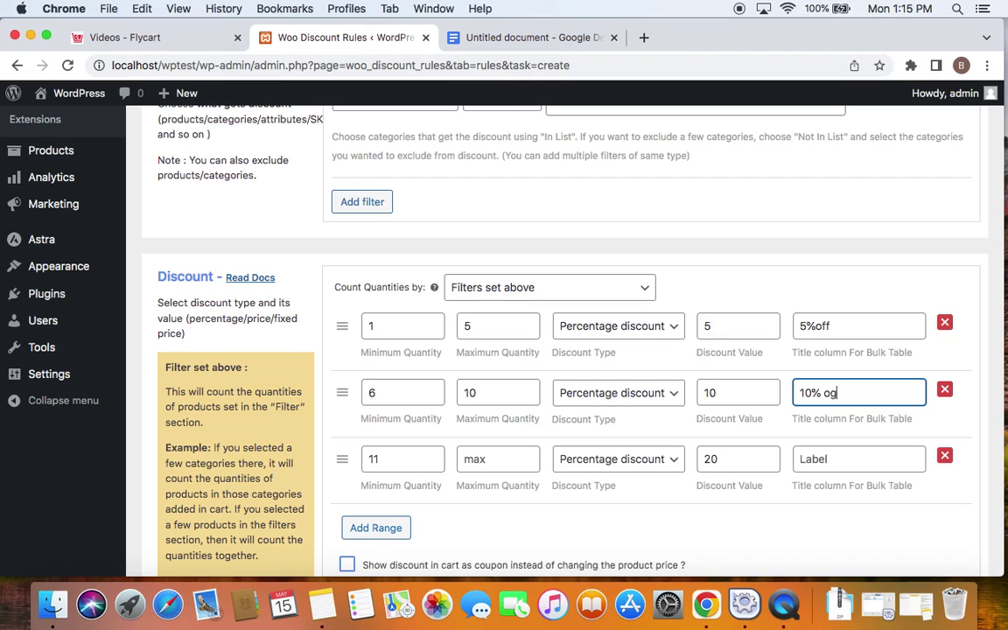
type("ff")
left_click(816, 326)
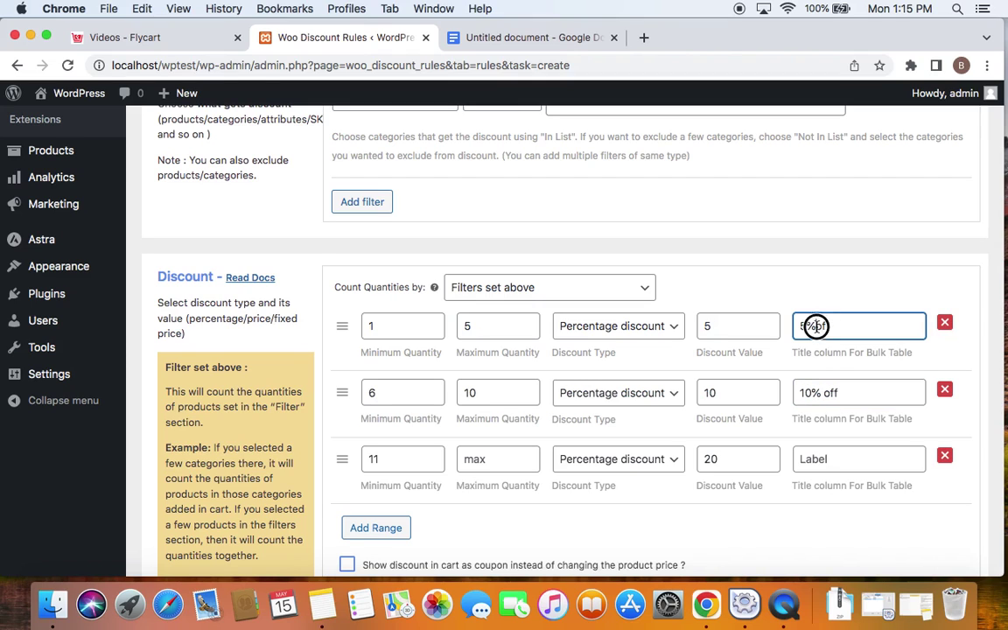
left_click(827, 459)
type("2")
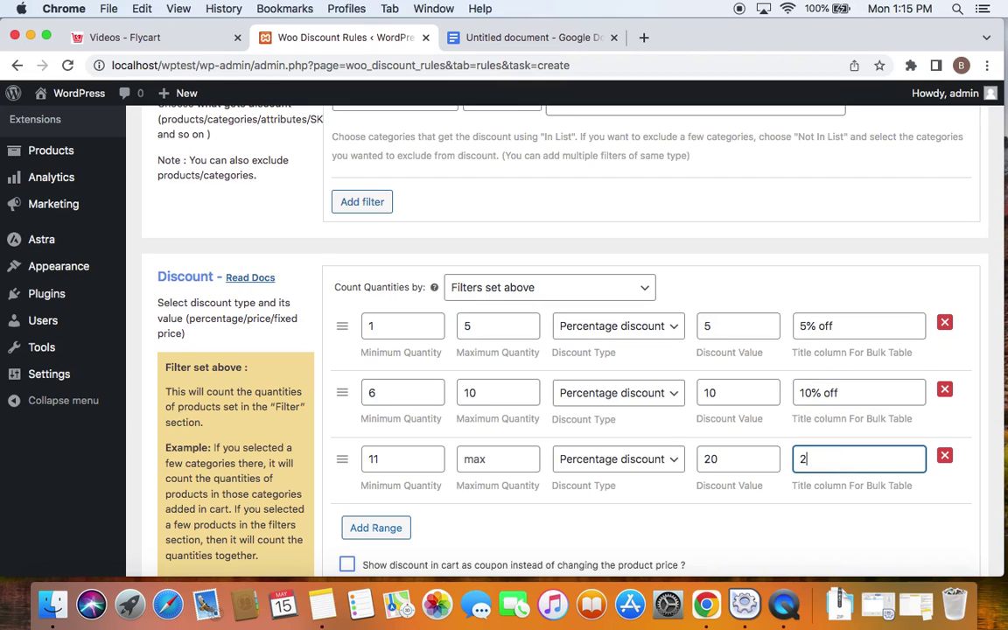
type("0% off")
scroll(622, 311, "up", 2)
scroll(621, 312, "up", 2)
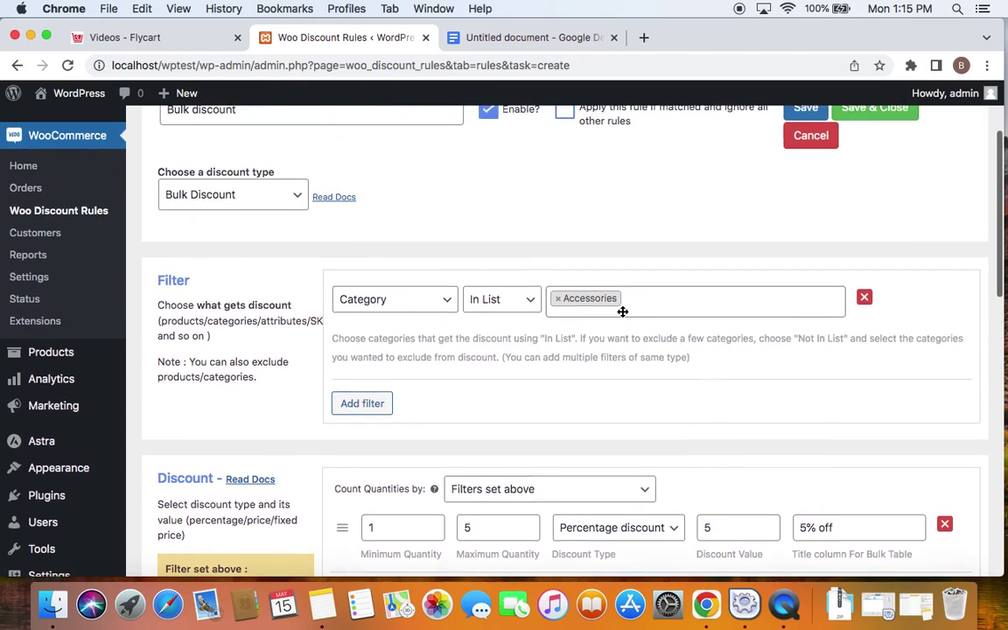
scroll(622, 312, "down", 3)
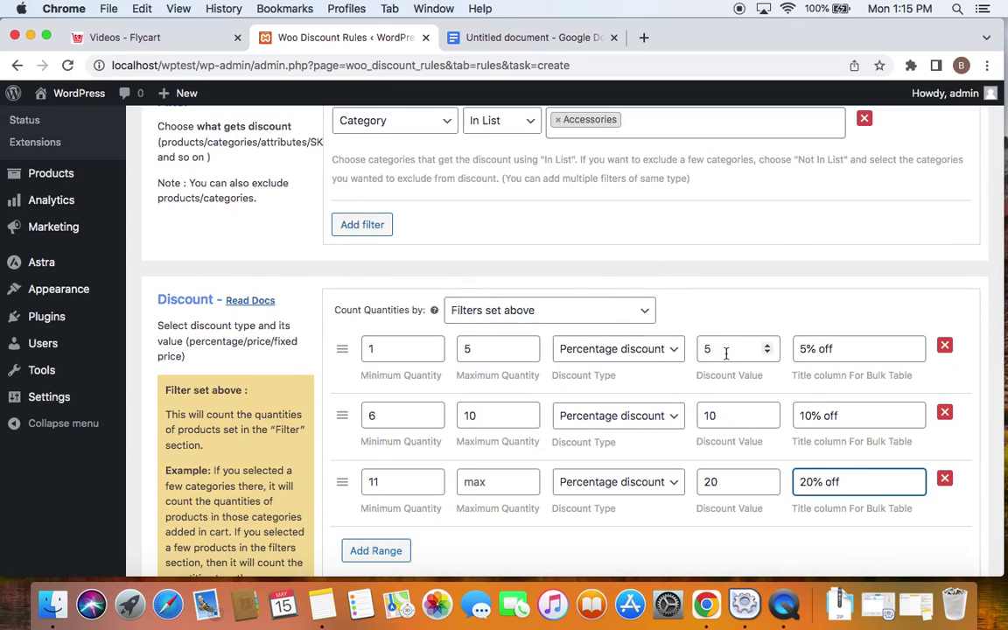
scroll(729, 293, "up", 5)
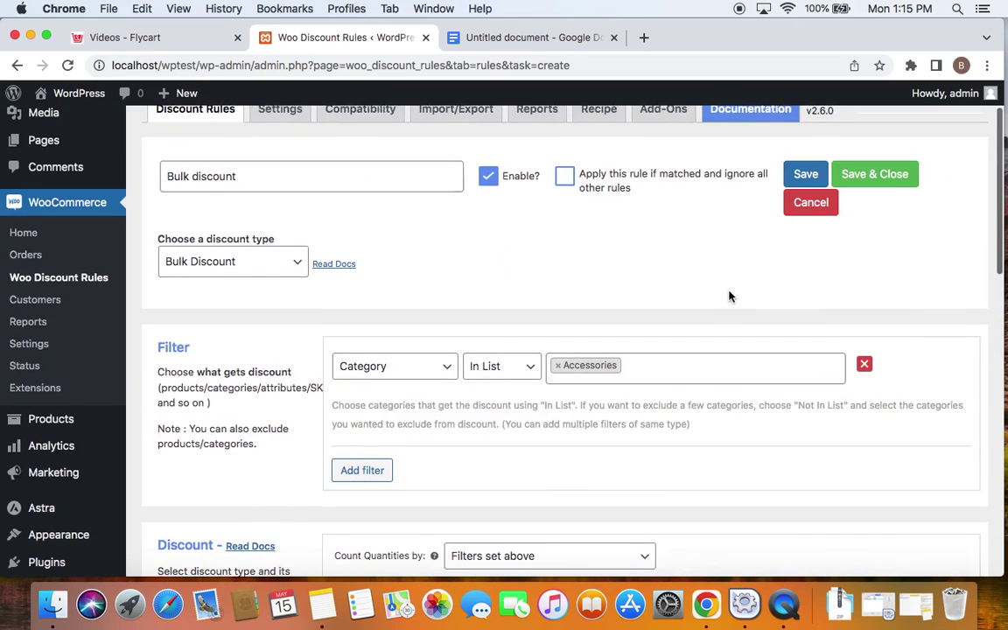
Save and close the Bulk discount rule, then open the storefront shop in a new tab
left_click(882, 181)
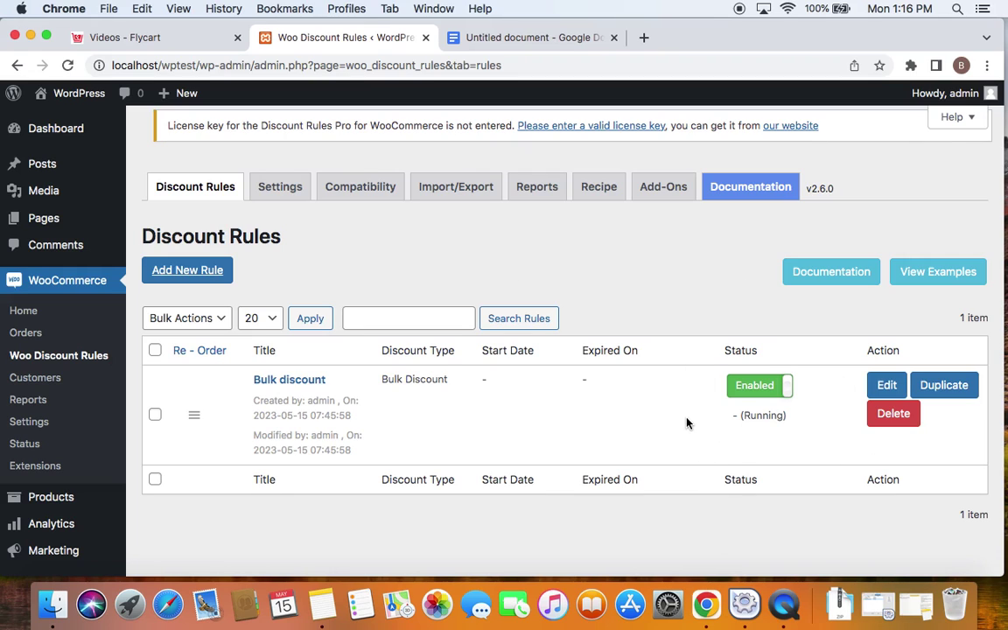
right_click(84, 94)
left_click(155, 97)
left_click(496, 38)
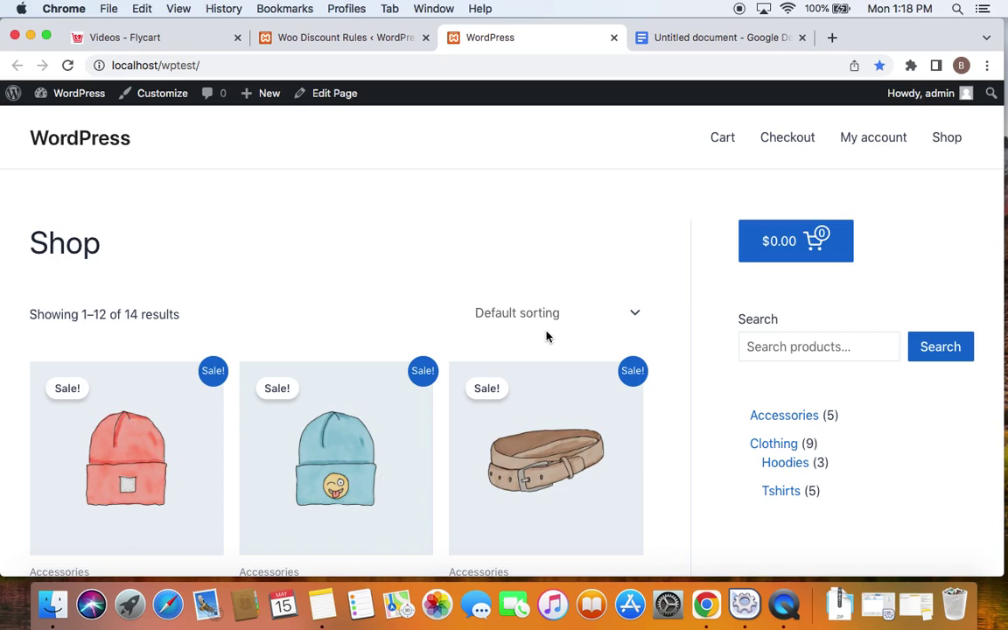
Filter the shop to Accessories and open Beanie, now $19.00 with a 5%/10%/20% discount table
left_click(782, 420)
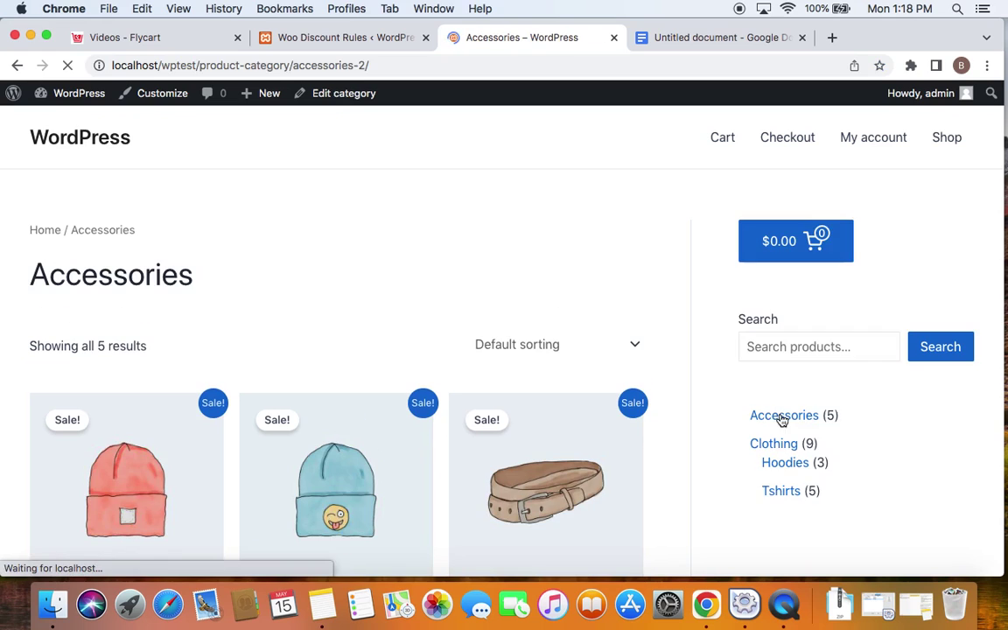
scroll(386, 352, "down", 3)
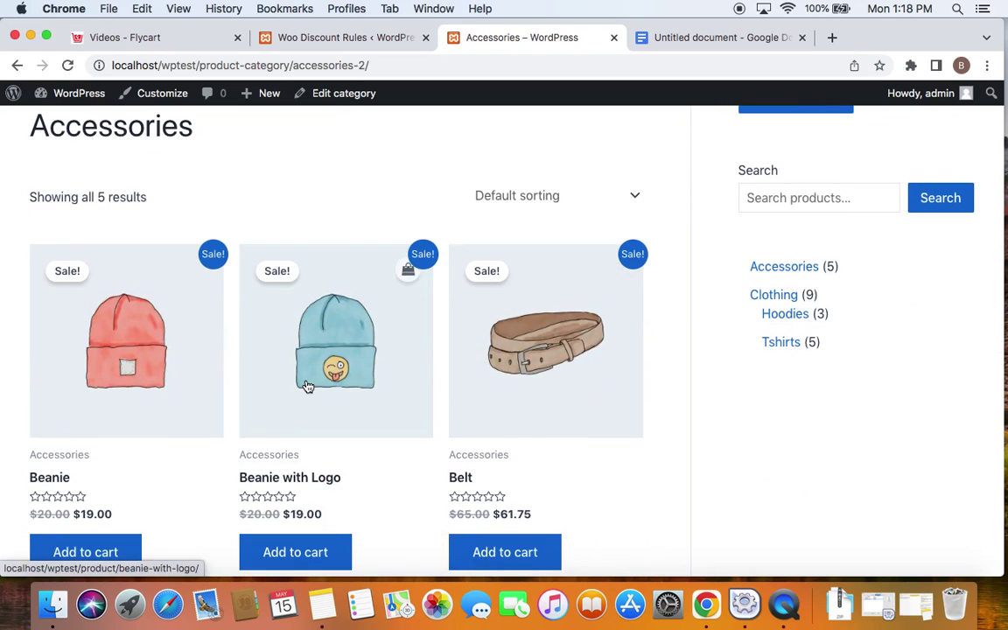
scroll(306, 386, "down", 3)
scroll(306, 383, "up", 2)
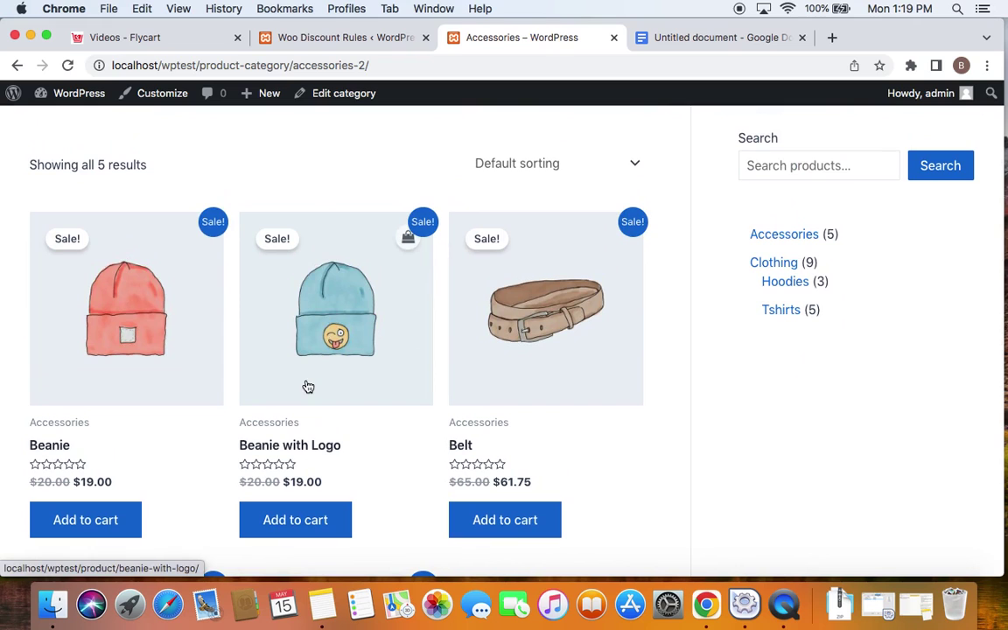
left_click(147, 339)
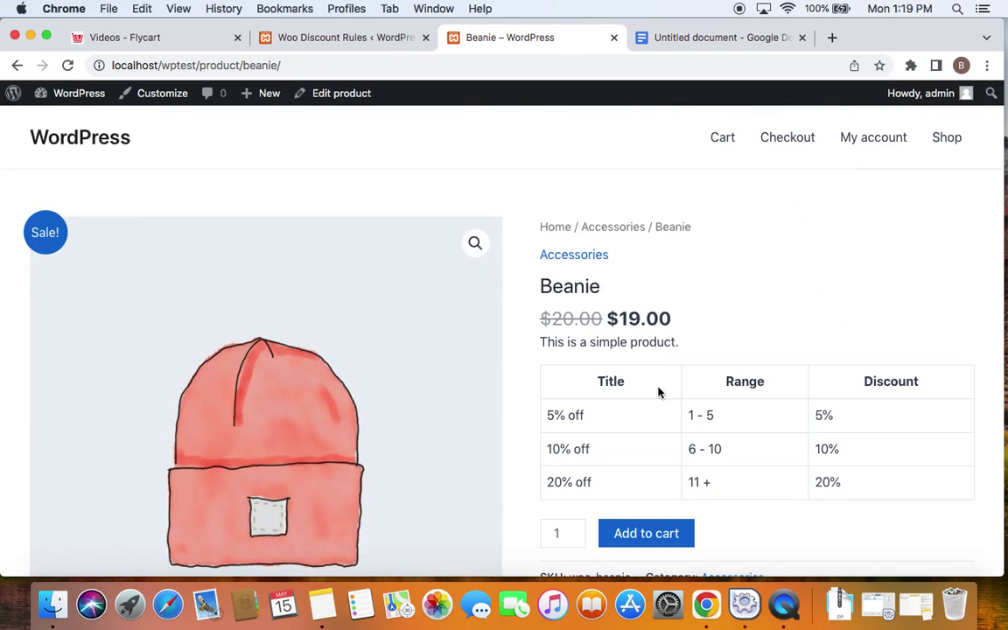
scroll(658, 391, "down", 1)
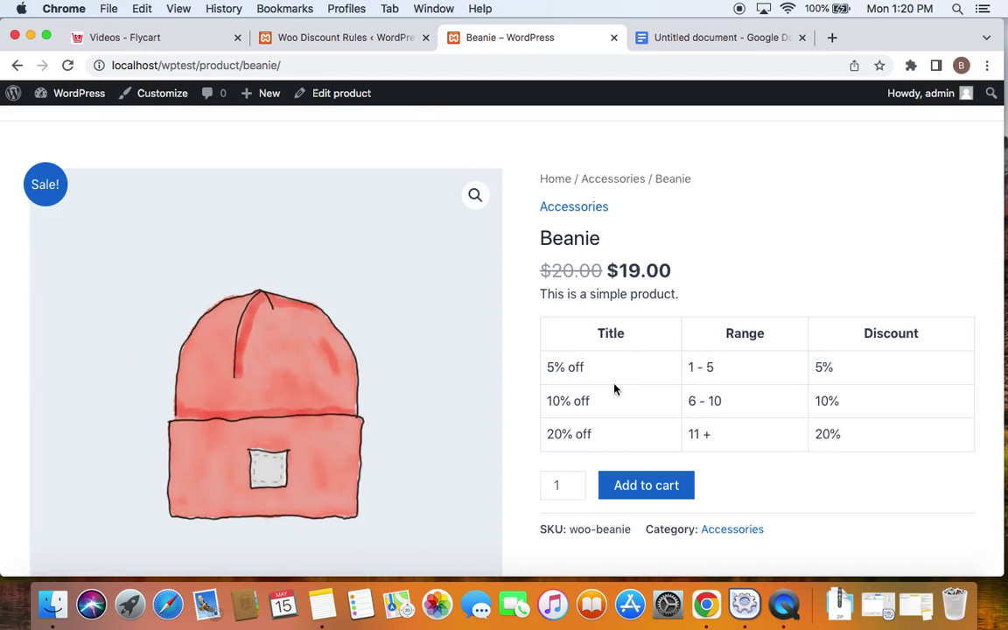
Compare the Bulk discount rule's ranges with the Beanie page table, then go to the plugin's General settings
left_click(391, 40)
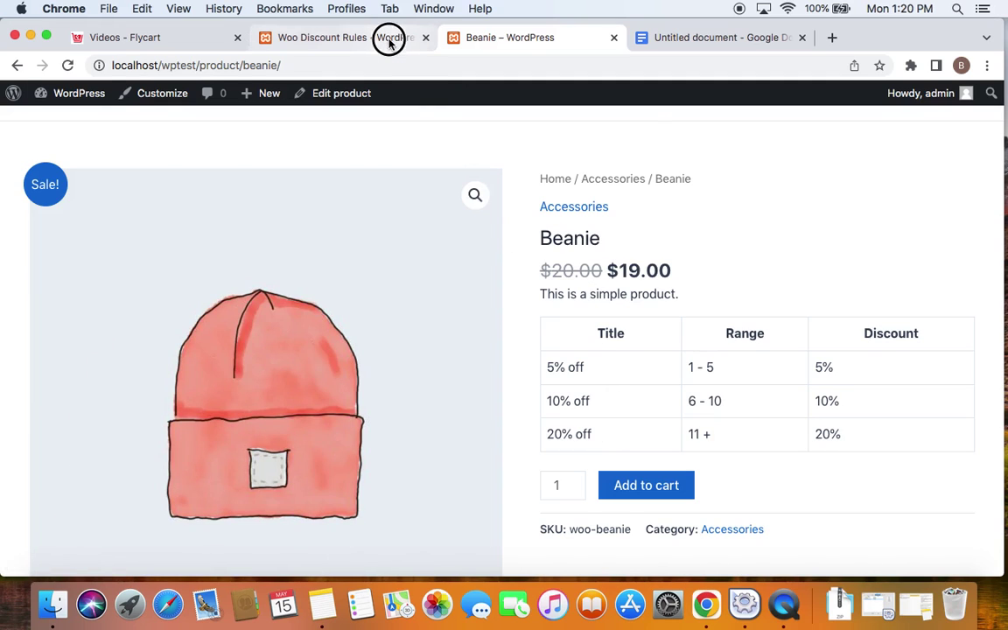
left_click(885, 385)
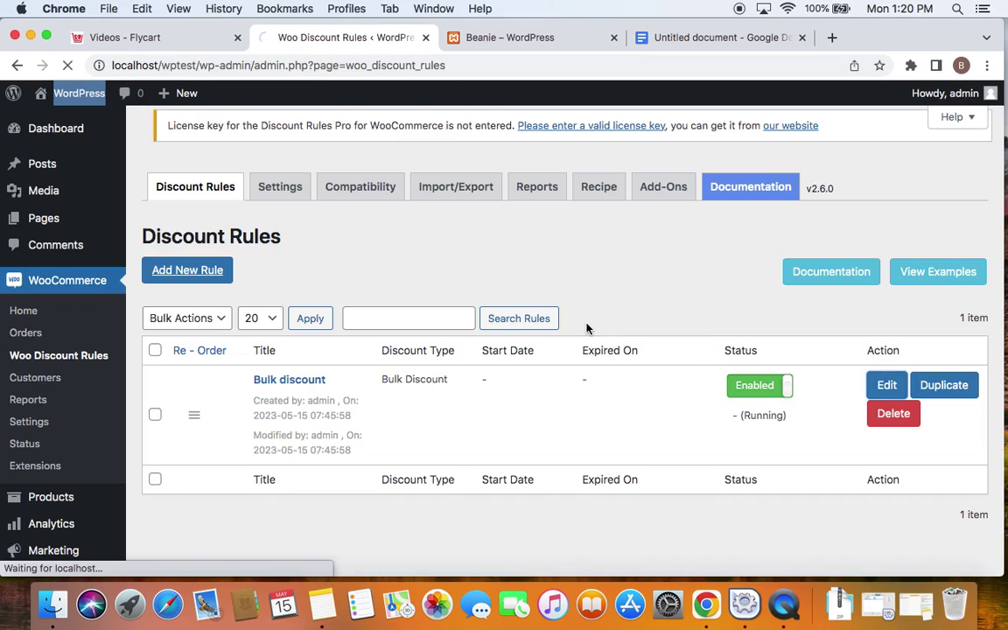
scroll(587, 328, "down", 5)
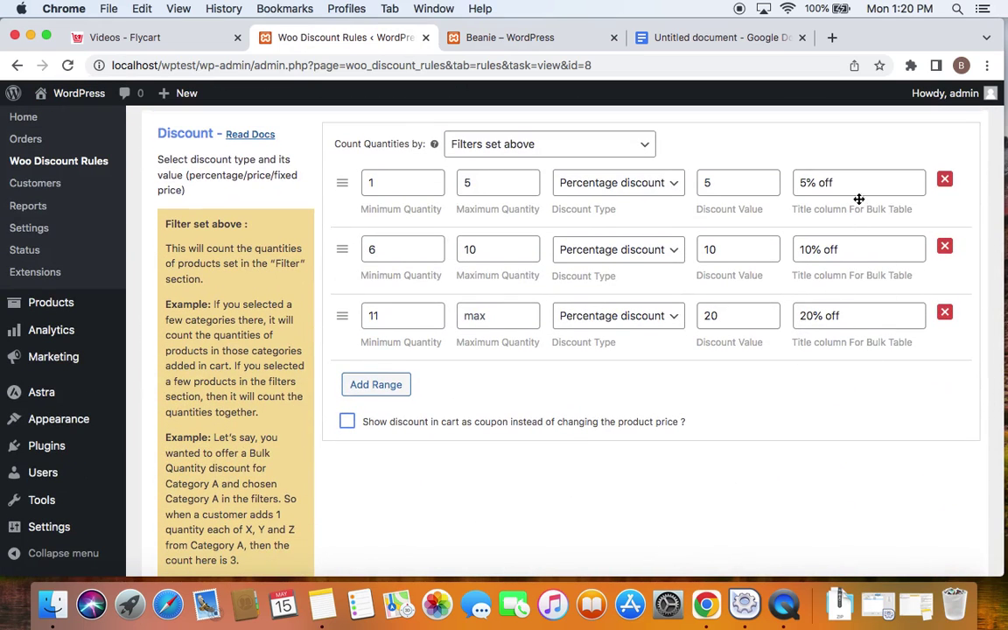
left_click(540, 44)
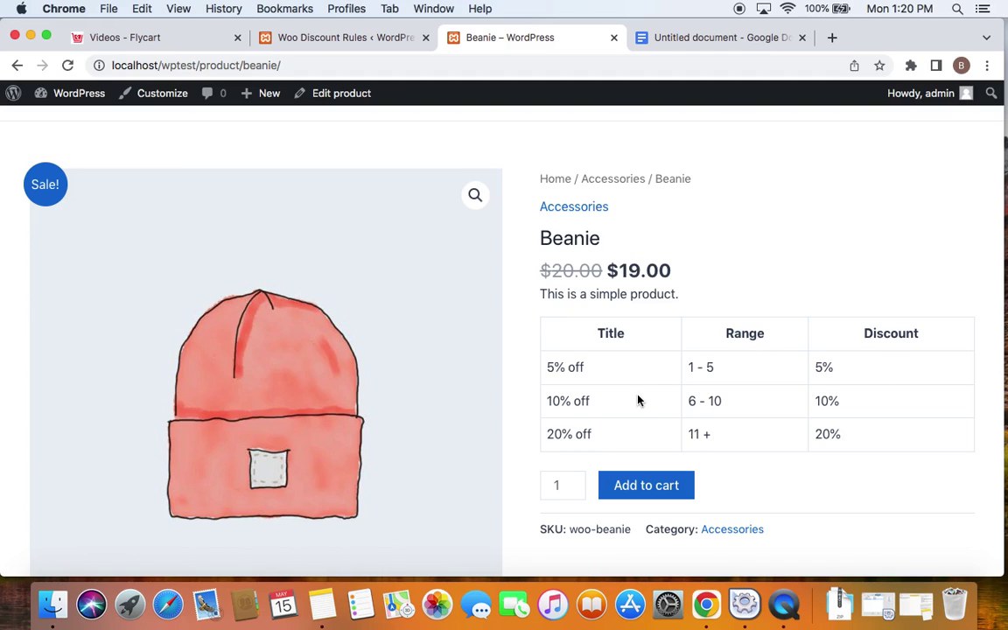
left_click(328, 40)
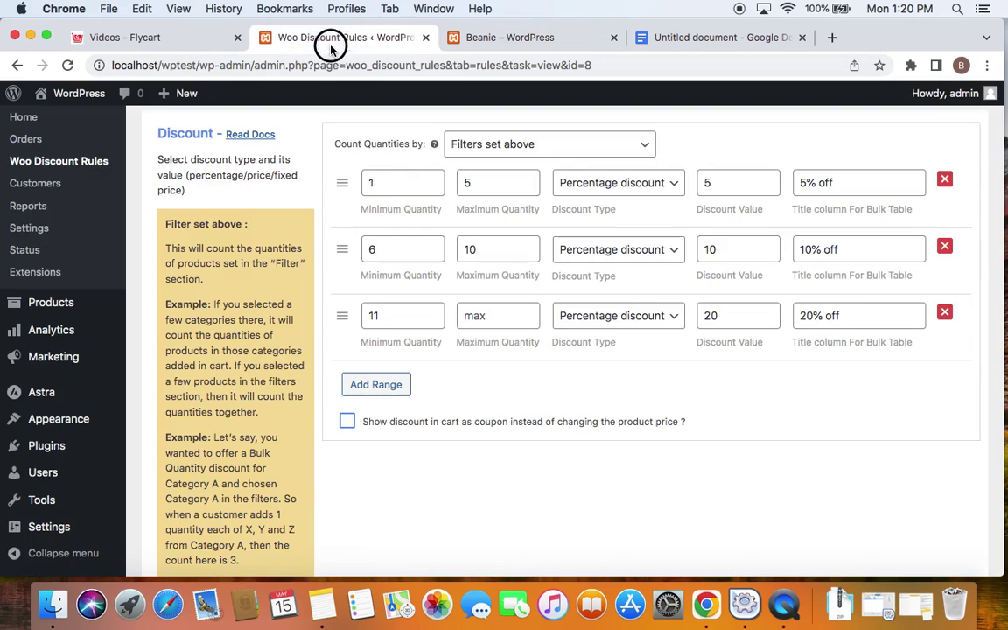
scroll(346, 237, "up", 15)
left_click(266, 188)
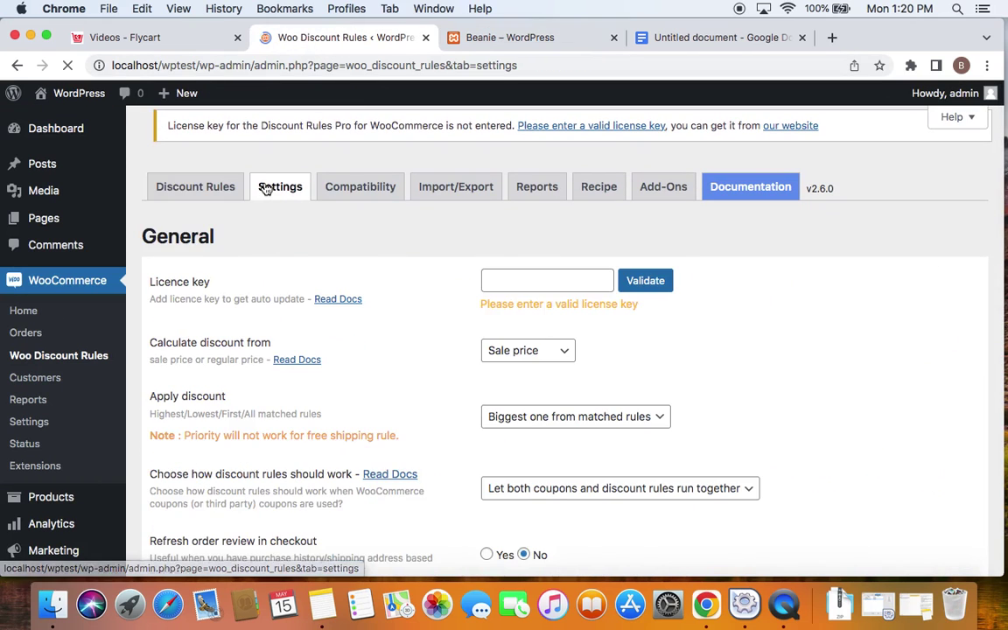
Compare the Show discount table settings with the Beanie page's live table, then open Customize Discount Table
scroll(359, 302, "down", 3)
scroll(369, 317, "down", 5)
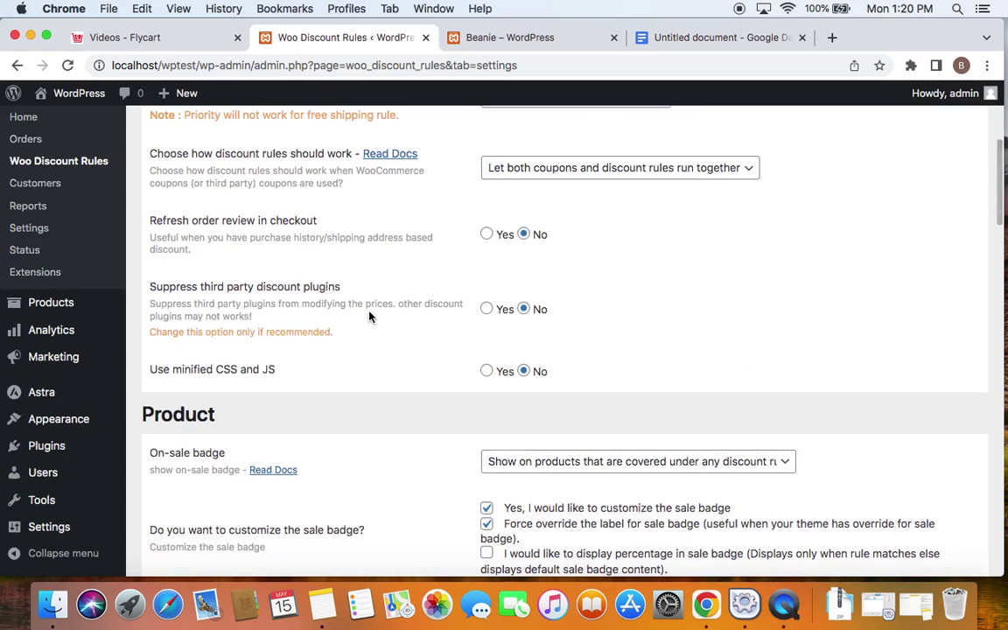
scroll(359, 312, "down", 3)
scroll(383, 302, "down", 5)
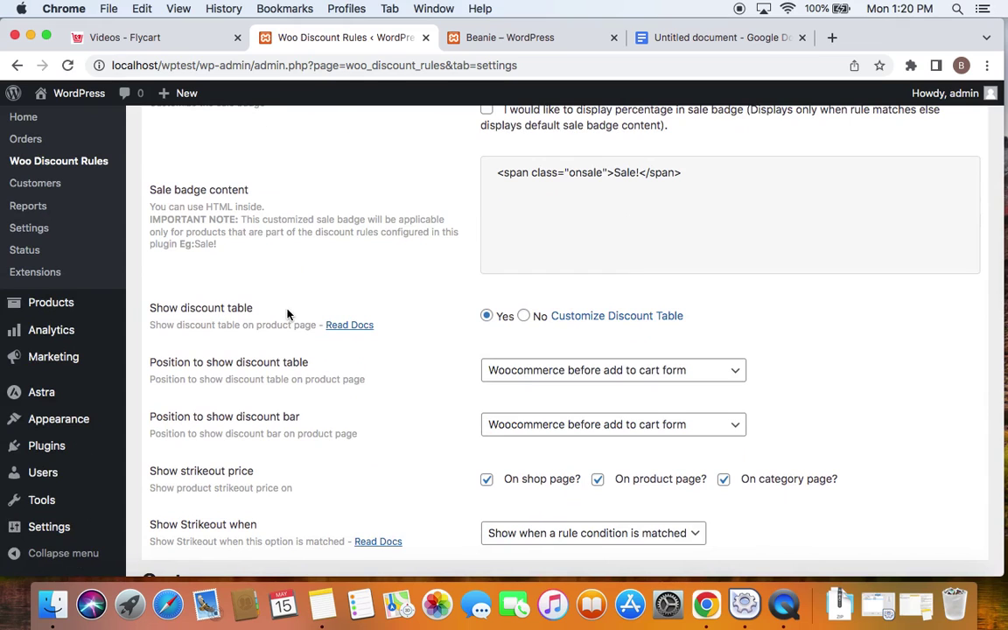
left_click(495, 39)
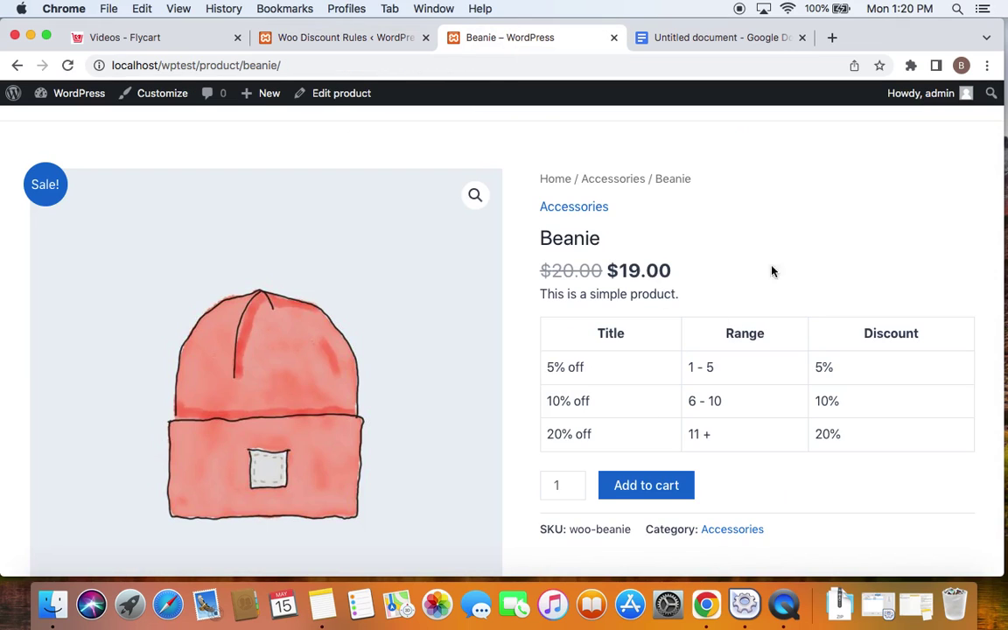
left_click(292, 43)
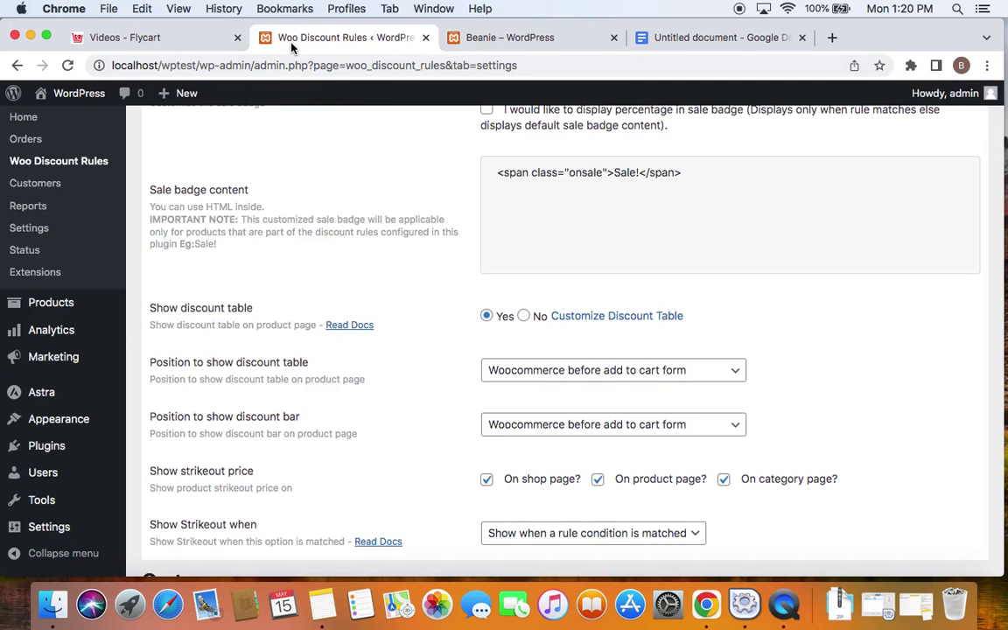
left_click(587, 319)
Keep the table header shown and hide the Title column, leaving Range and Discount
scroll(468, 360, "down", 4)
scroll(465, 362, "up", 2)
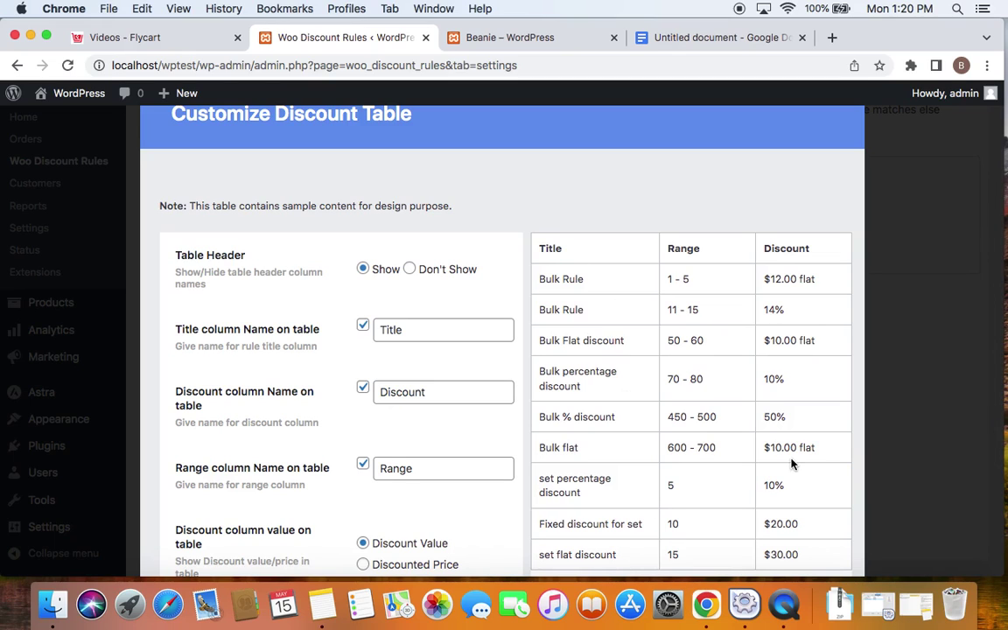
scroll(589, 457, "down", 2)
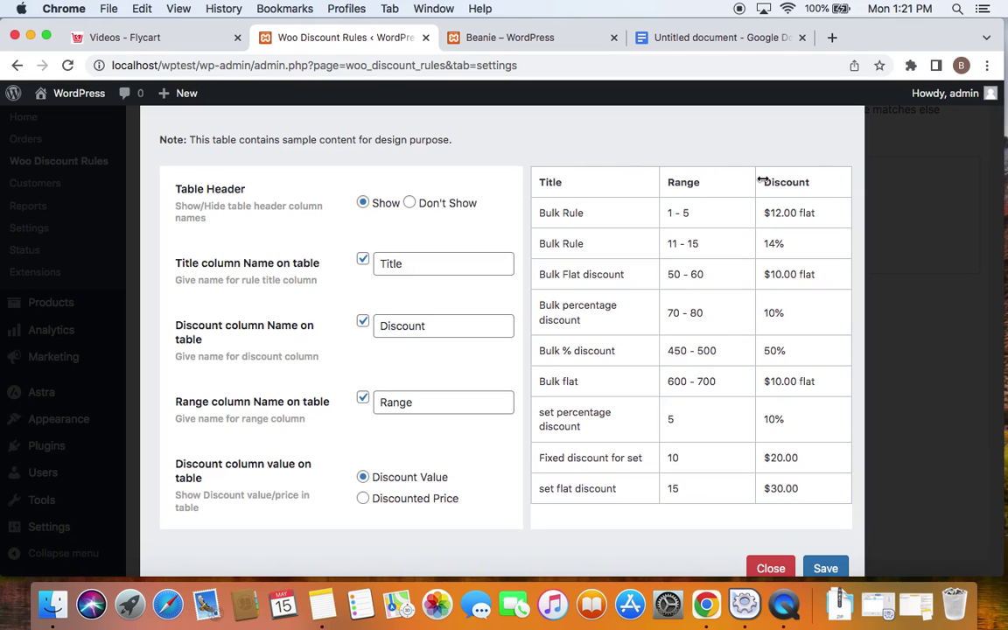
left_click(409, 203)
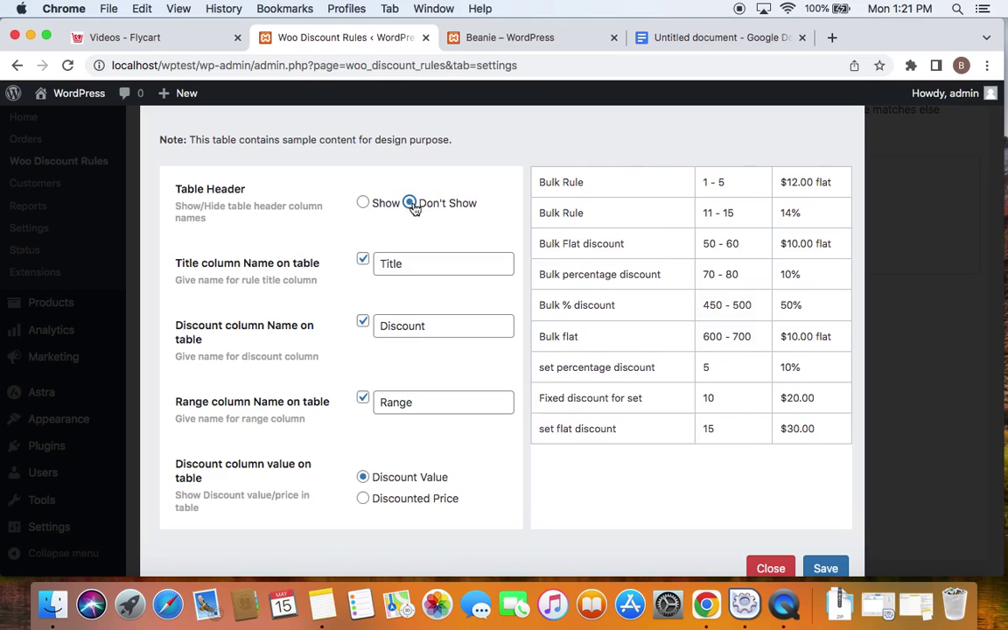
left_click(362, 208)
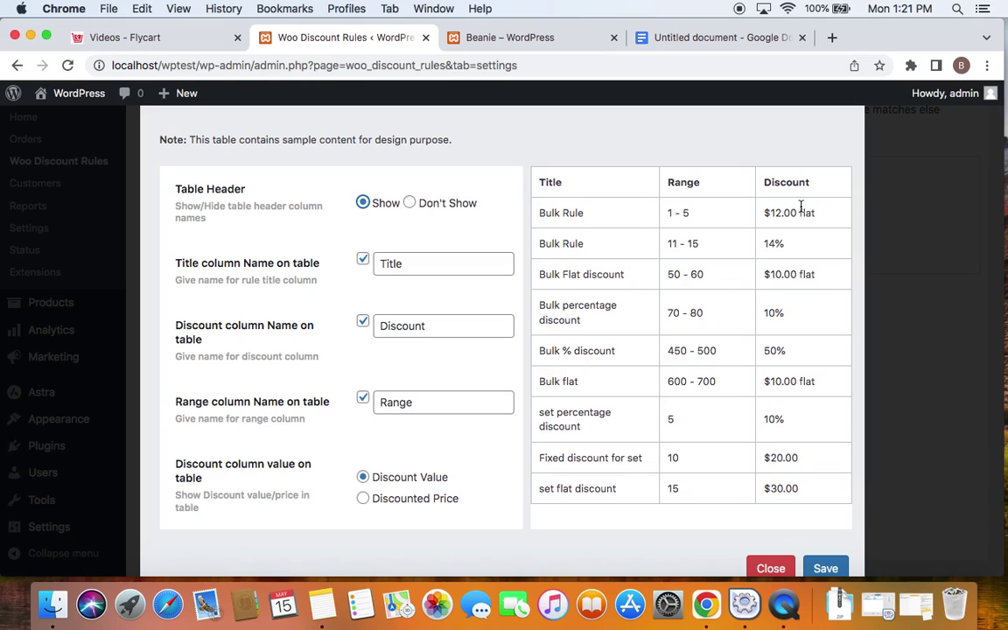
left_click(364, 261)
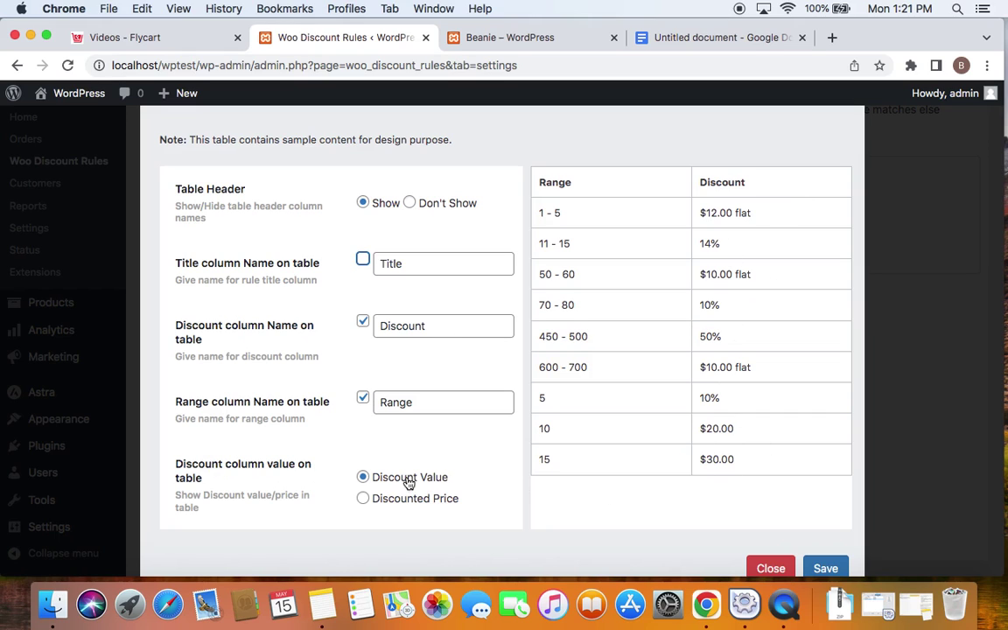
Try Discounted Price in the Discount column, then revert it to Discount Value
left_click(530, 41)
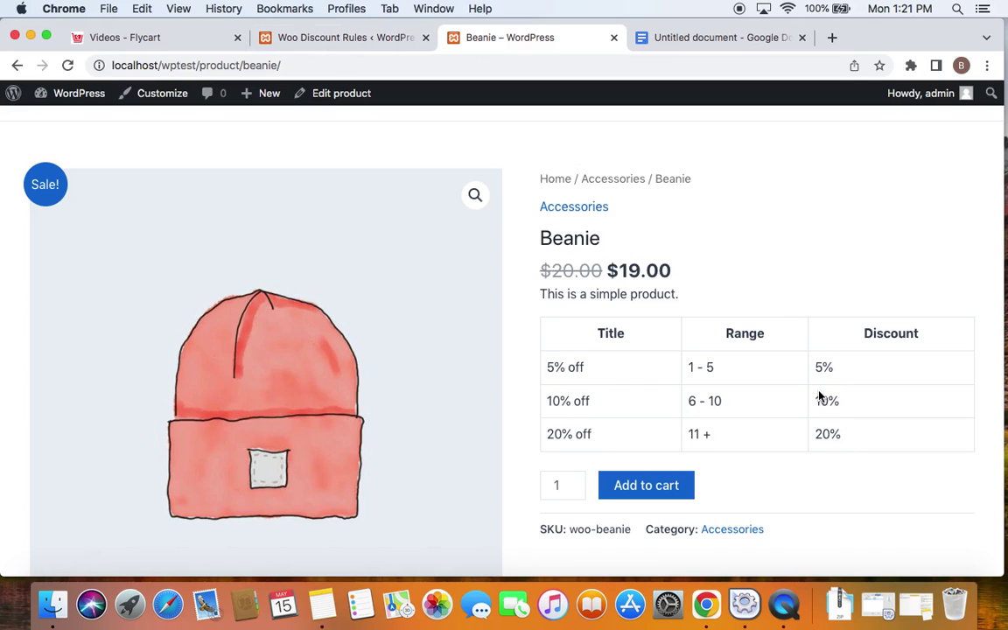
left_click(336, 37)
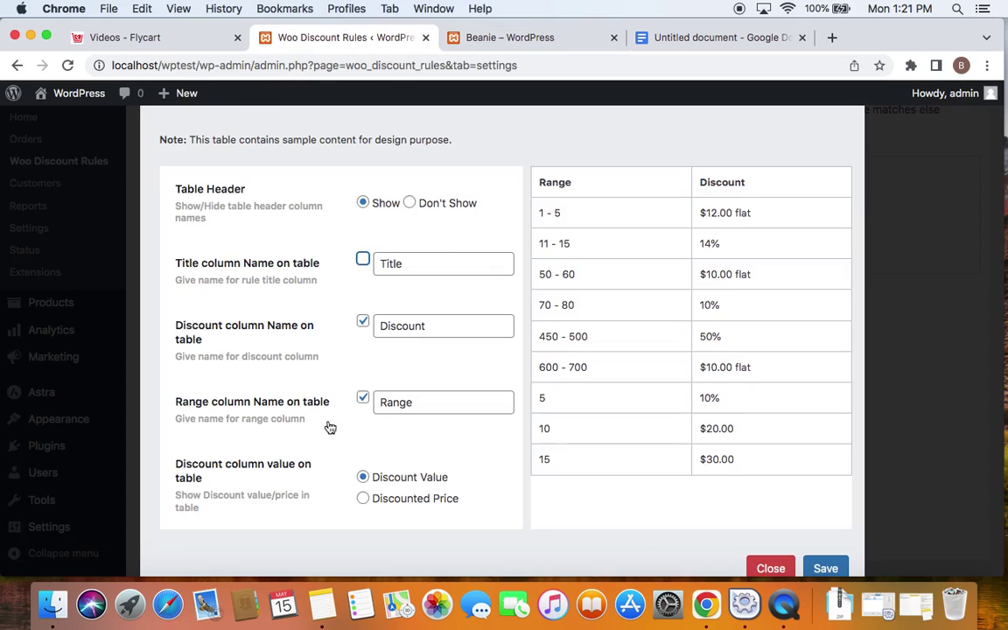
left_click(364, 502)
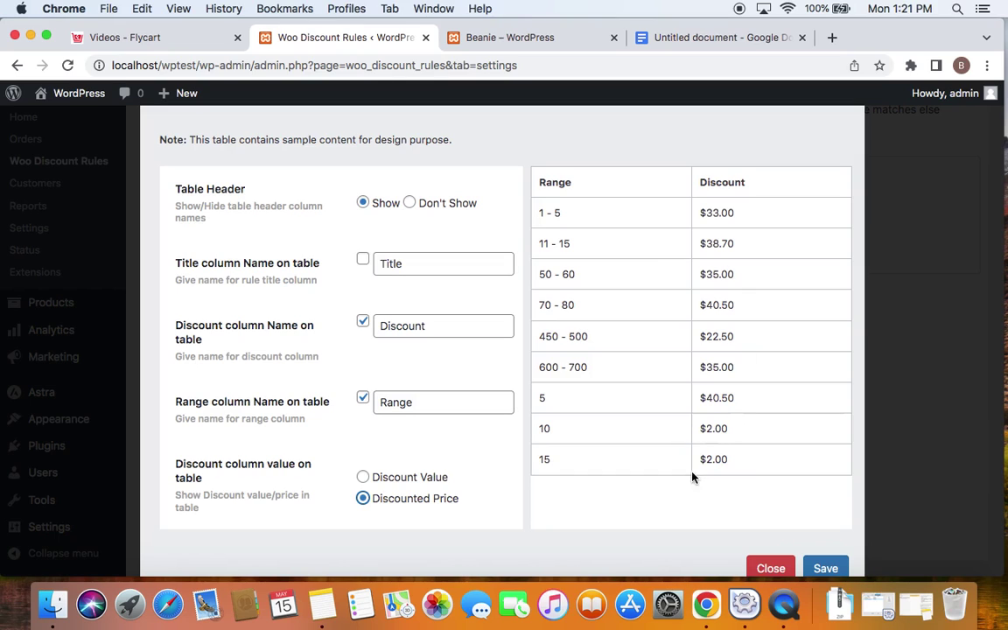
left_click(365, 476)
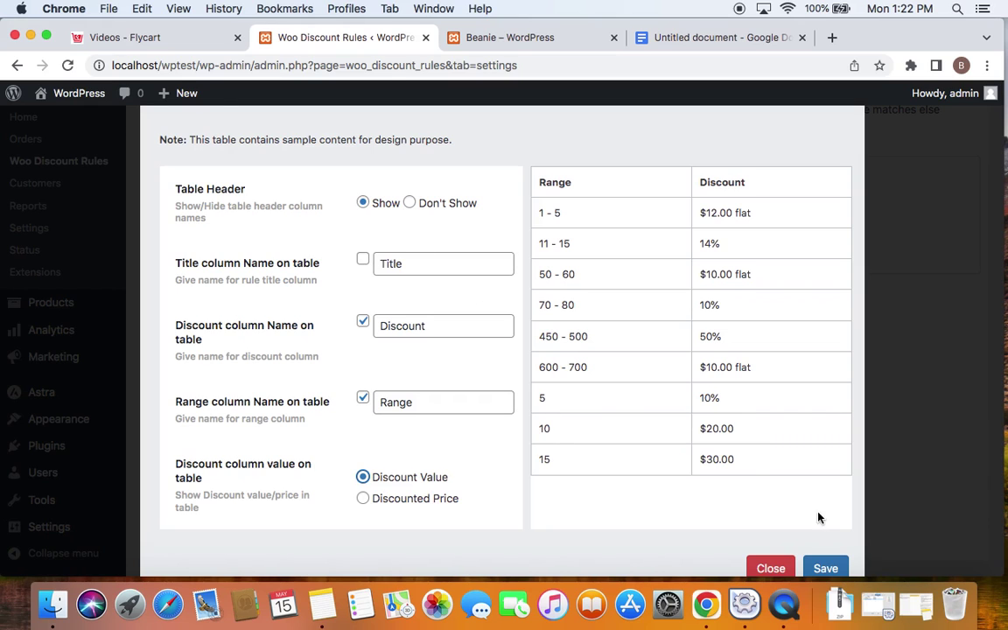
Save the table customization and the plugin settings, then return to the Beanie page
scroll(822, 517, "down", 2)
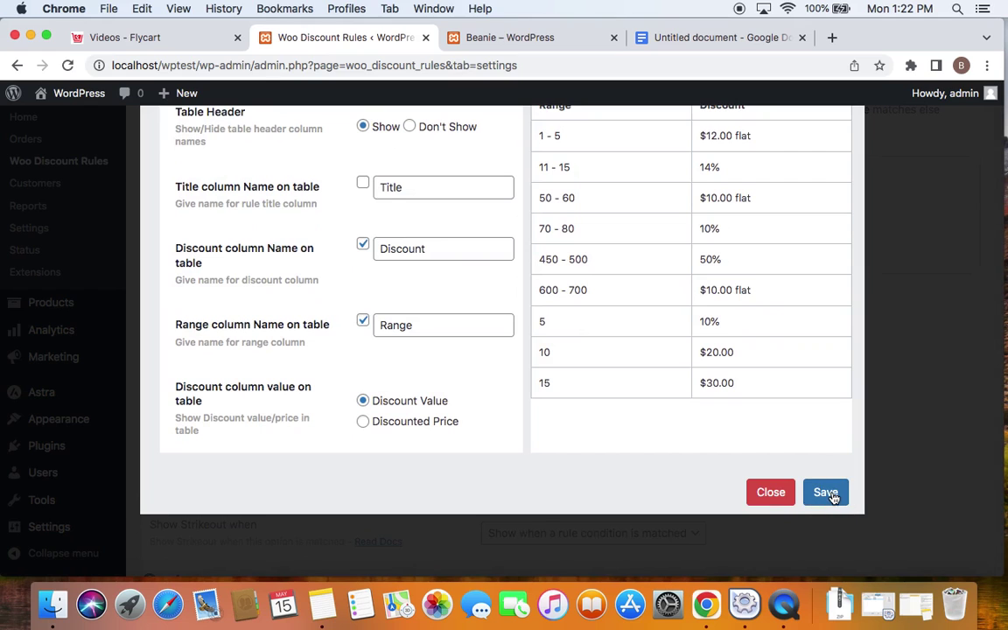
left_click(825, 493)
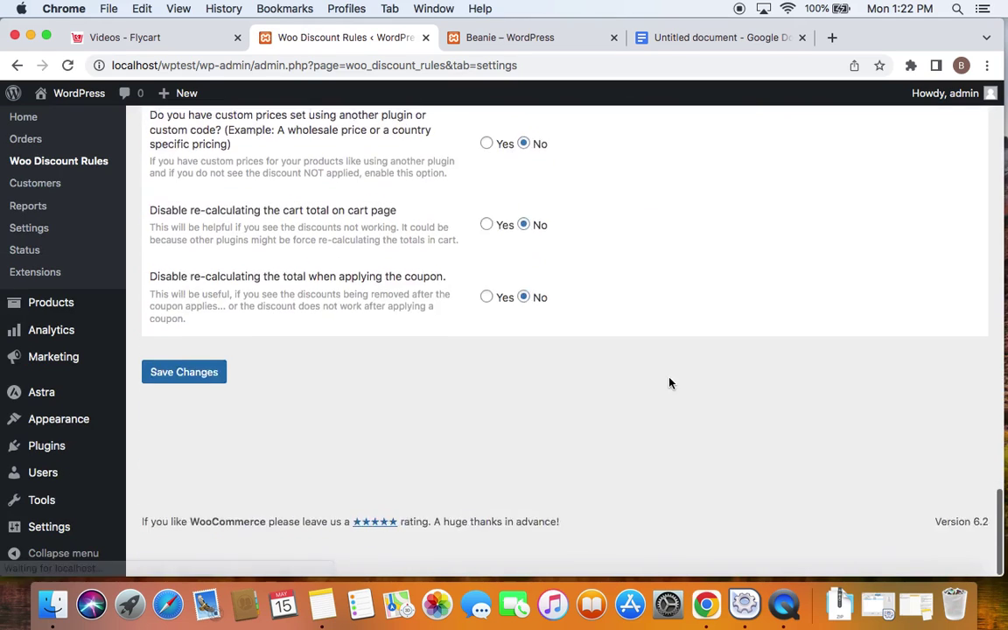
left_click(197, 413)
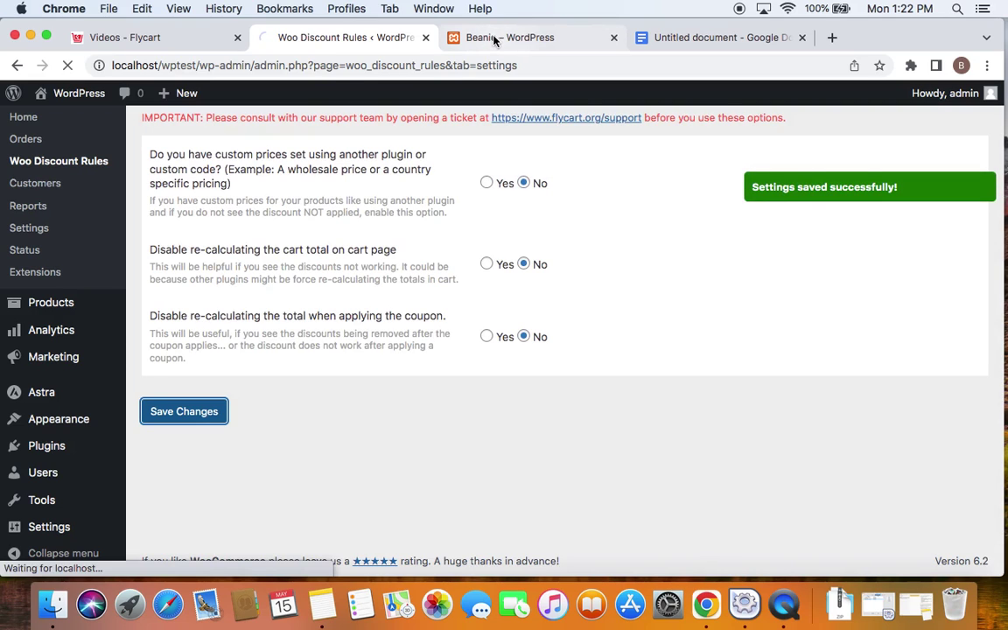
left_click(495, 38)
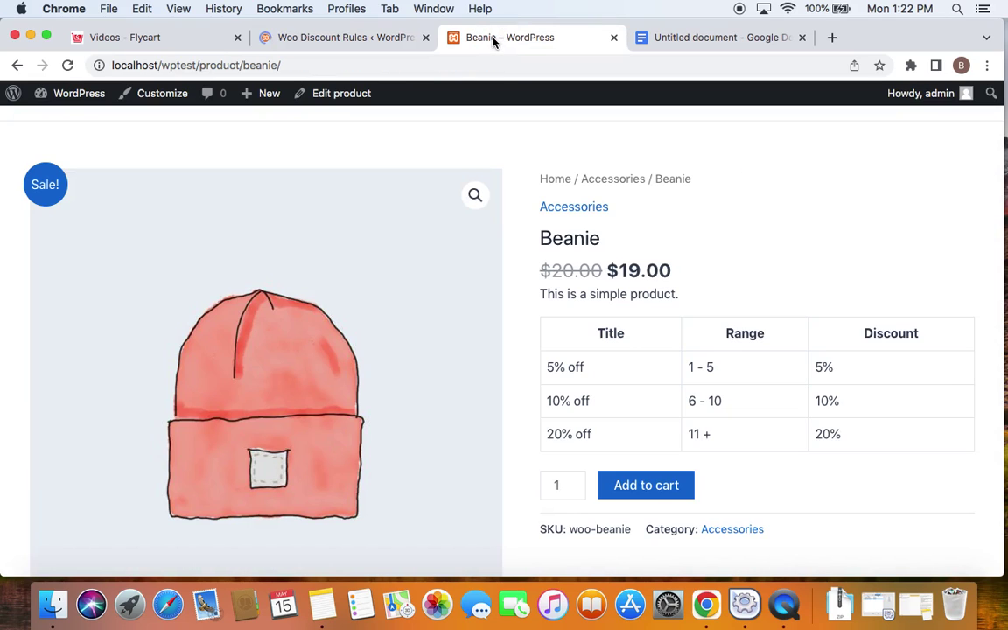
right_click(766, 213)
Reload the Beanie page and add 5 Beanies to the cart at $19.00 each
left_click(826, 248)
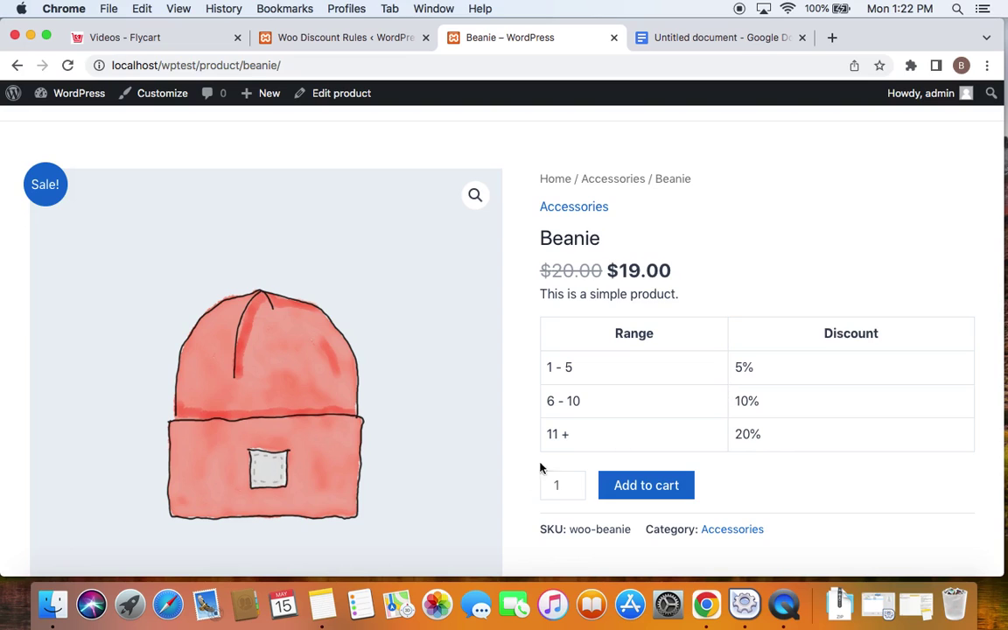
left_click(575, 483)
left_click(576, 483)
left_click(576, 482)
left_click(575, 483)
left_click(620, 488)
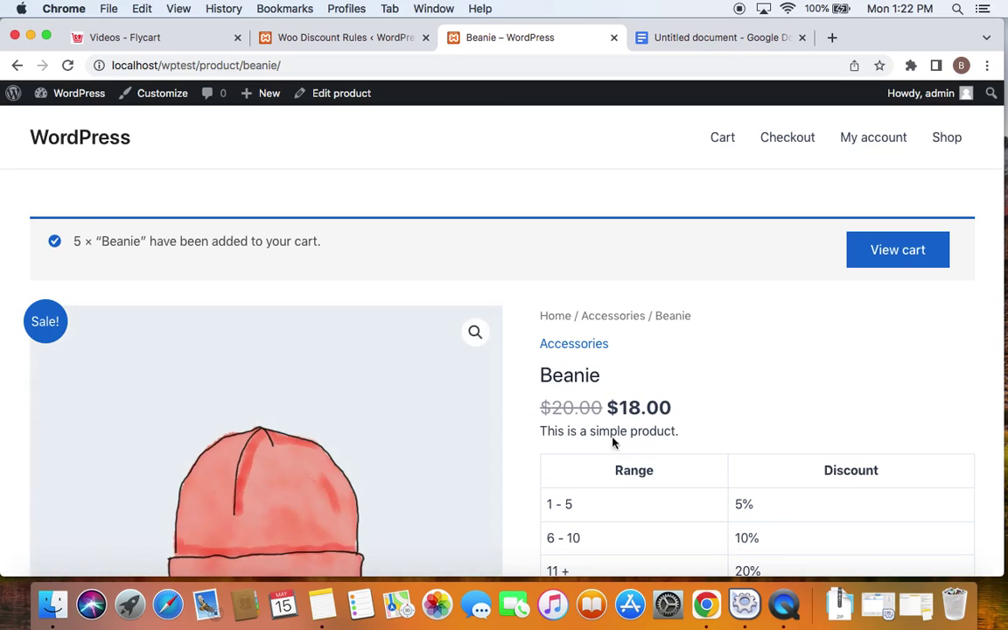
left_click(868, 257)
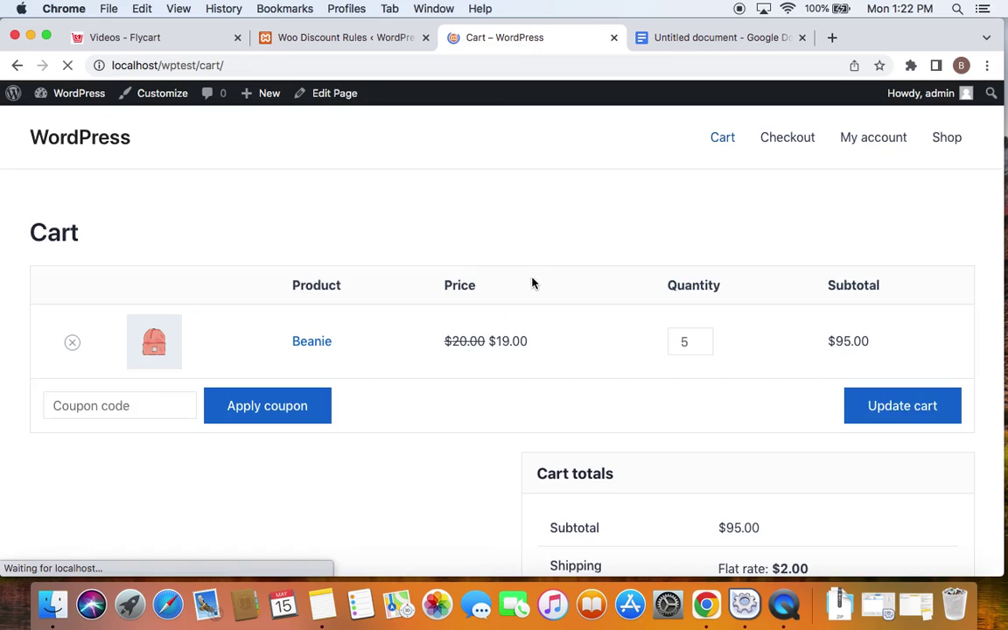
Update the cart to 10 Beanies, dropping the unit price to $18.00
scroll(533, 282, "down", 2)
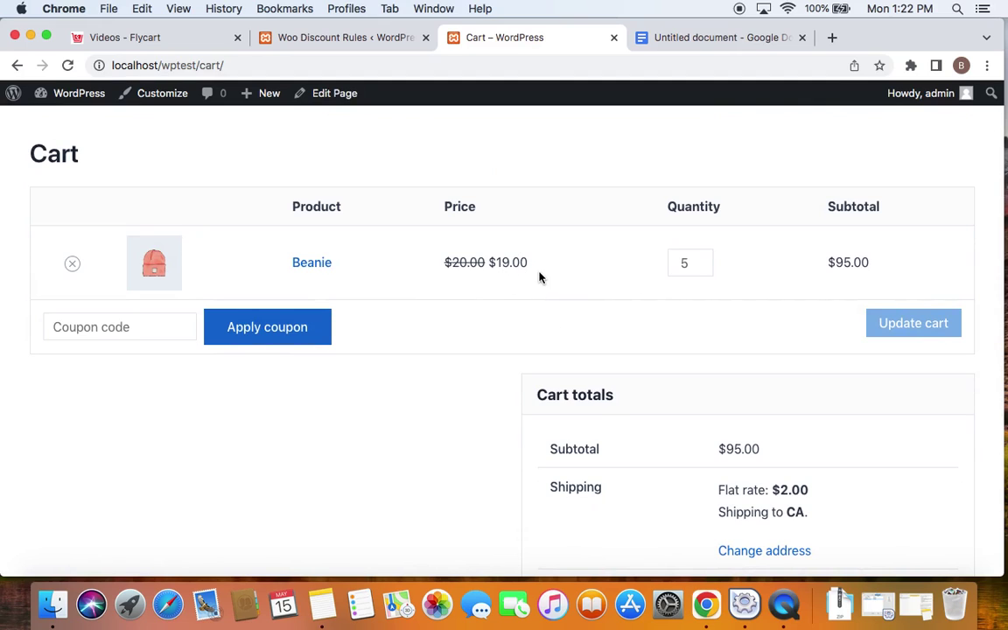
left_click(702, 258)
left_click(703, 257)
left_click(703, 257)
left_click(703, 259)
left_click(702, 259)
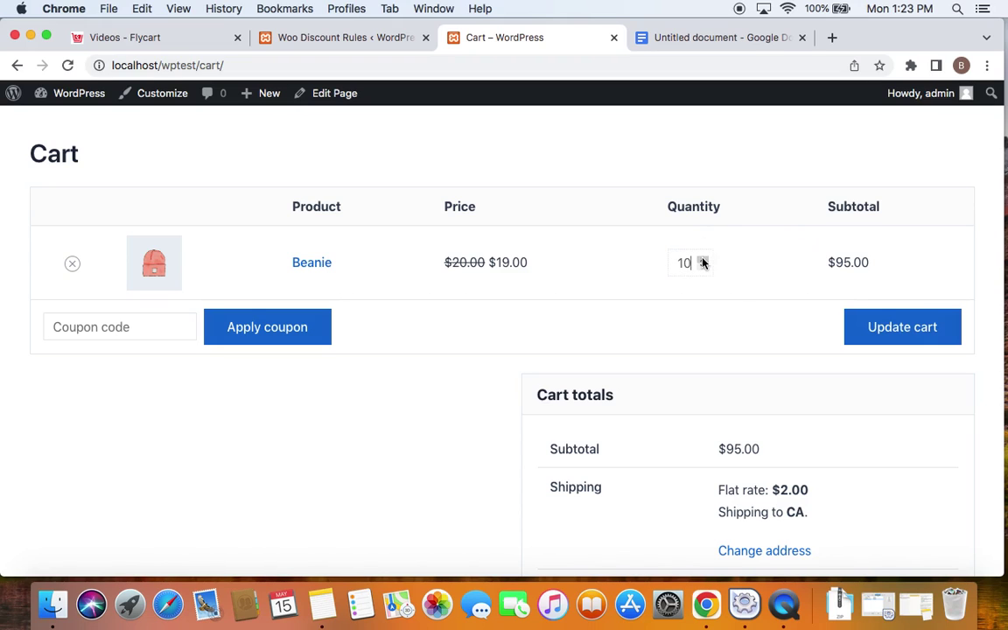
left_click(868, 326)
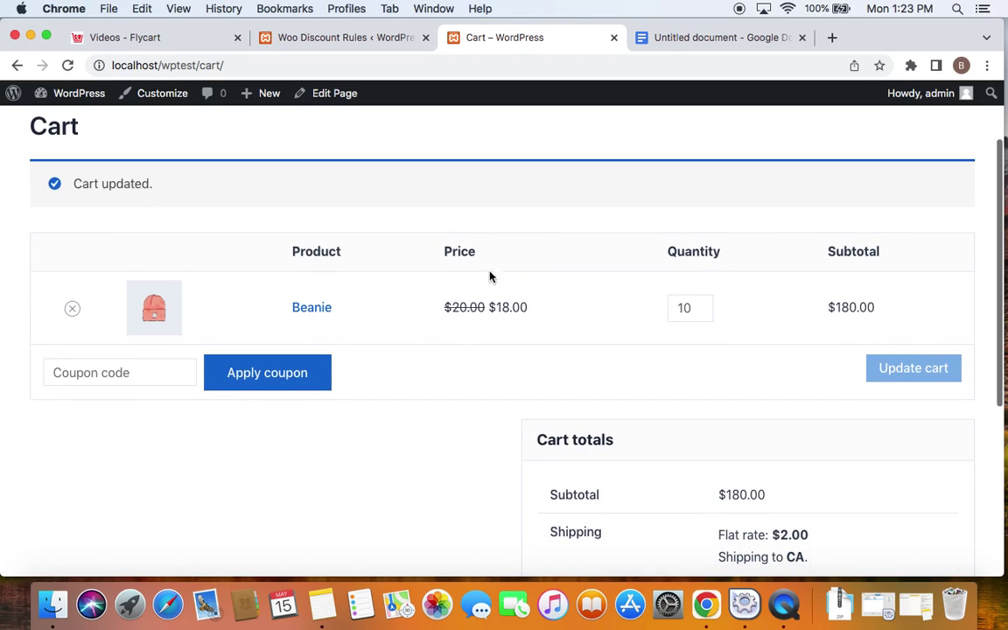
Change the cart quantity to 12 Beanies for the $16.00 tier
left_click(691, 307)
key("BackSpace")
type("12")
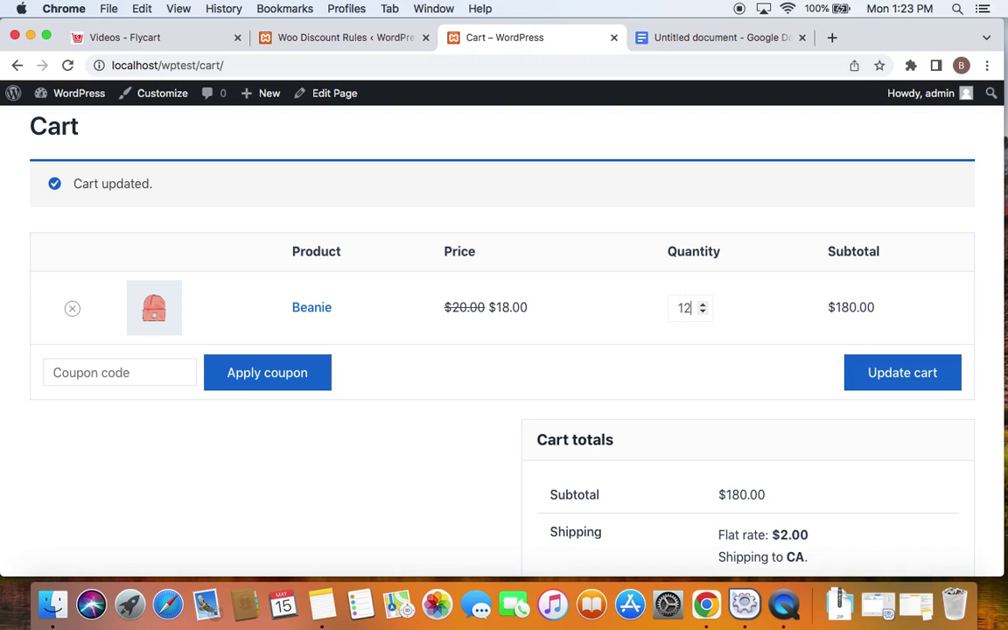
key("Return")
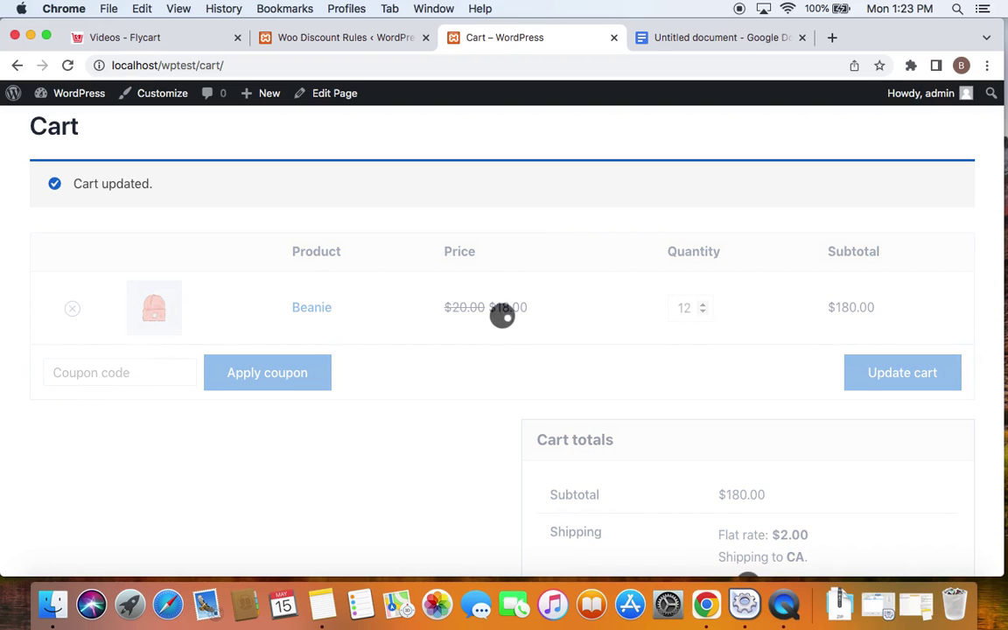